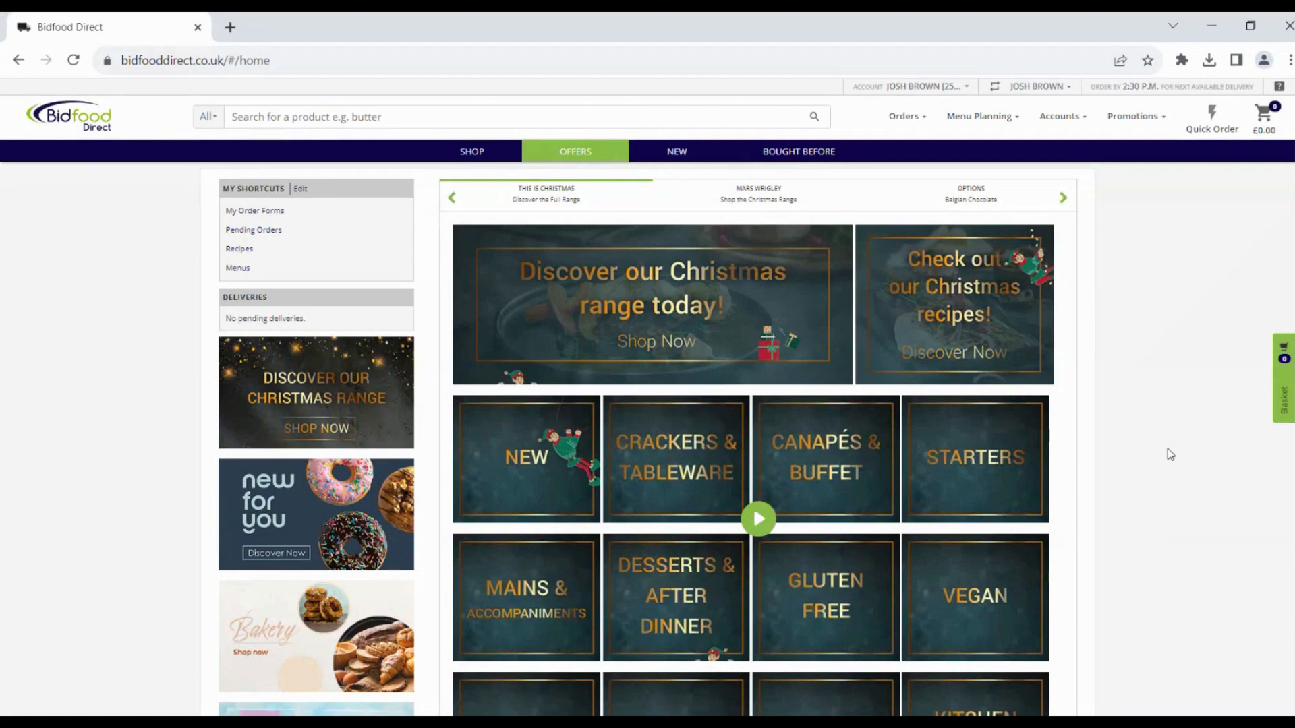
Open the order history form and look through the previously ordered products
click(1216, 132)
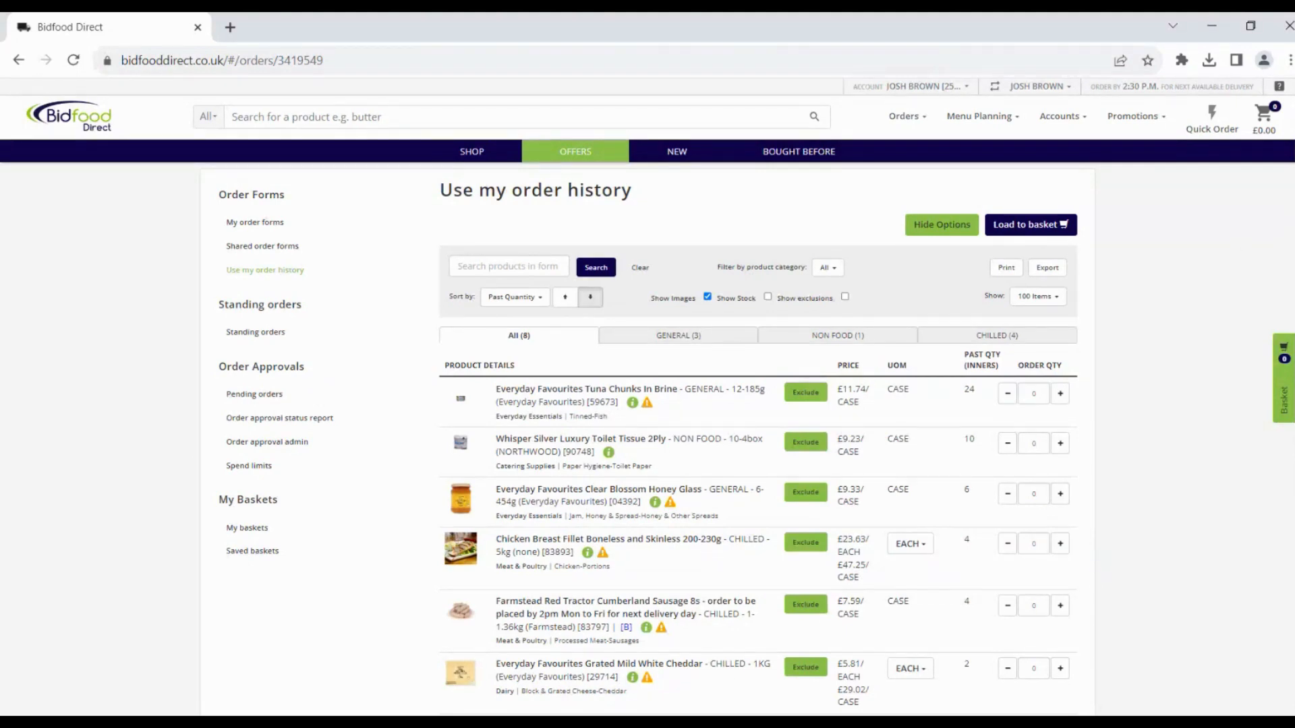
scroll(648, 397, down, 1)
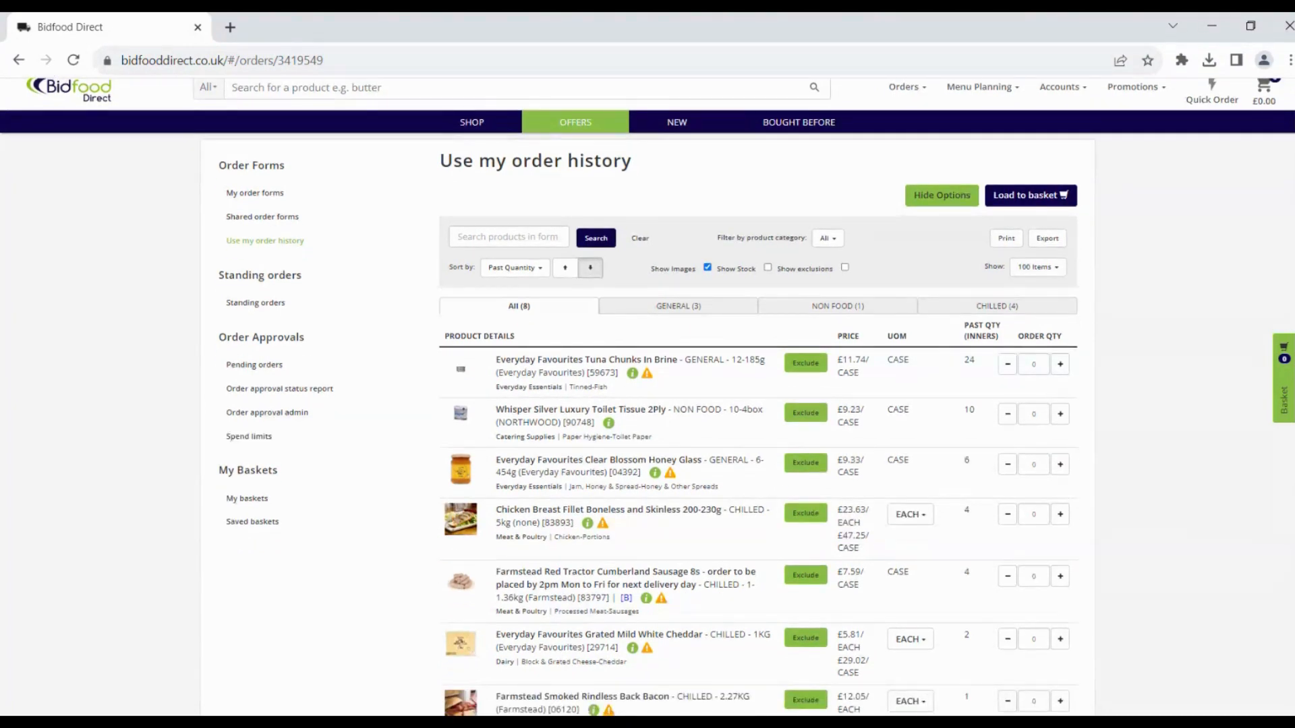
scroll(647, 397, up, 1)
scroll(647, 397, down, 3)
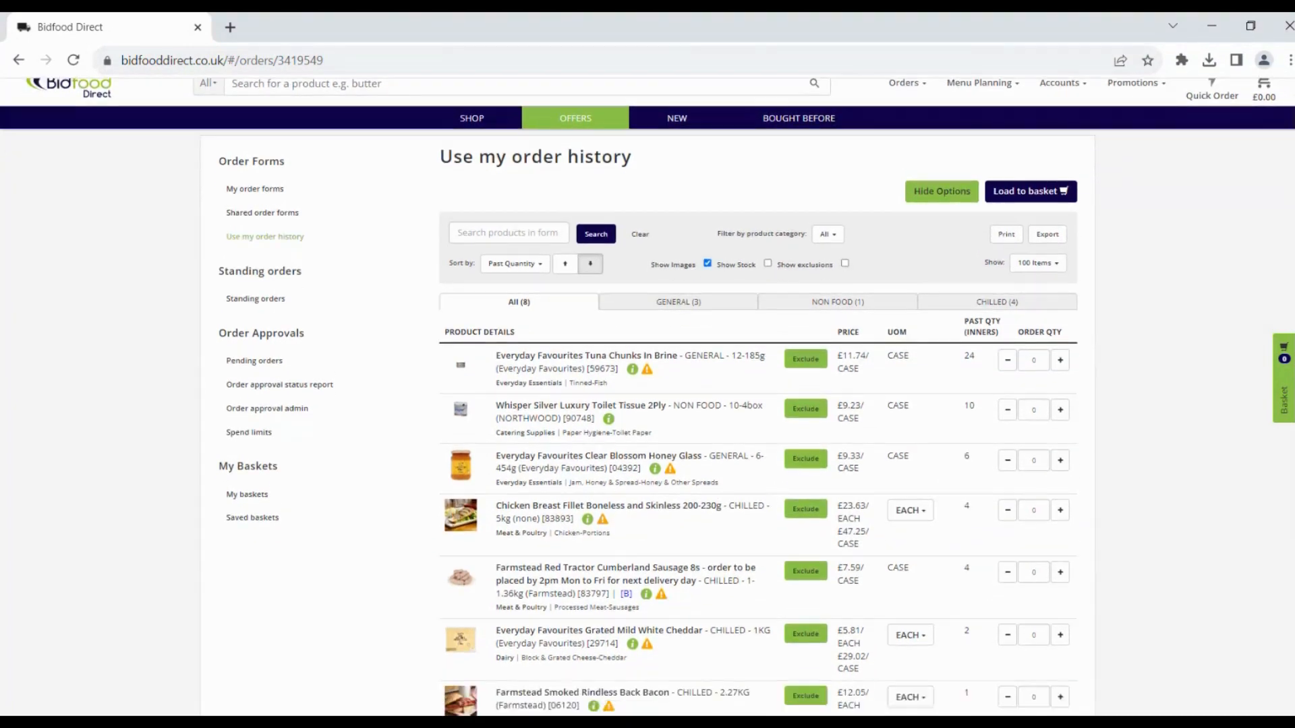
scroll(648, 398, down, 1)
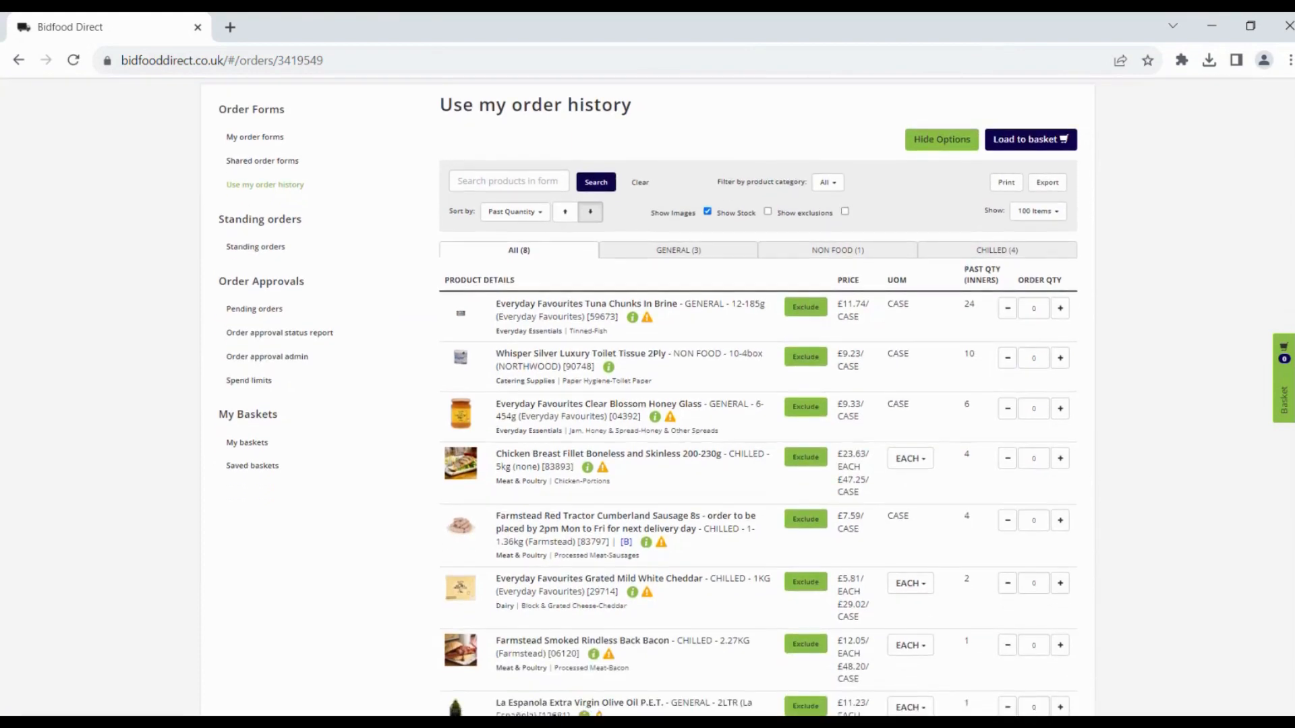
scroll(647, 396, down, 3)
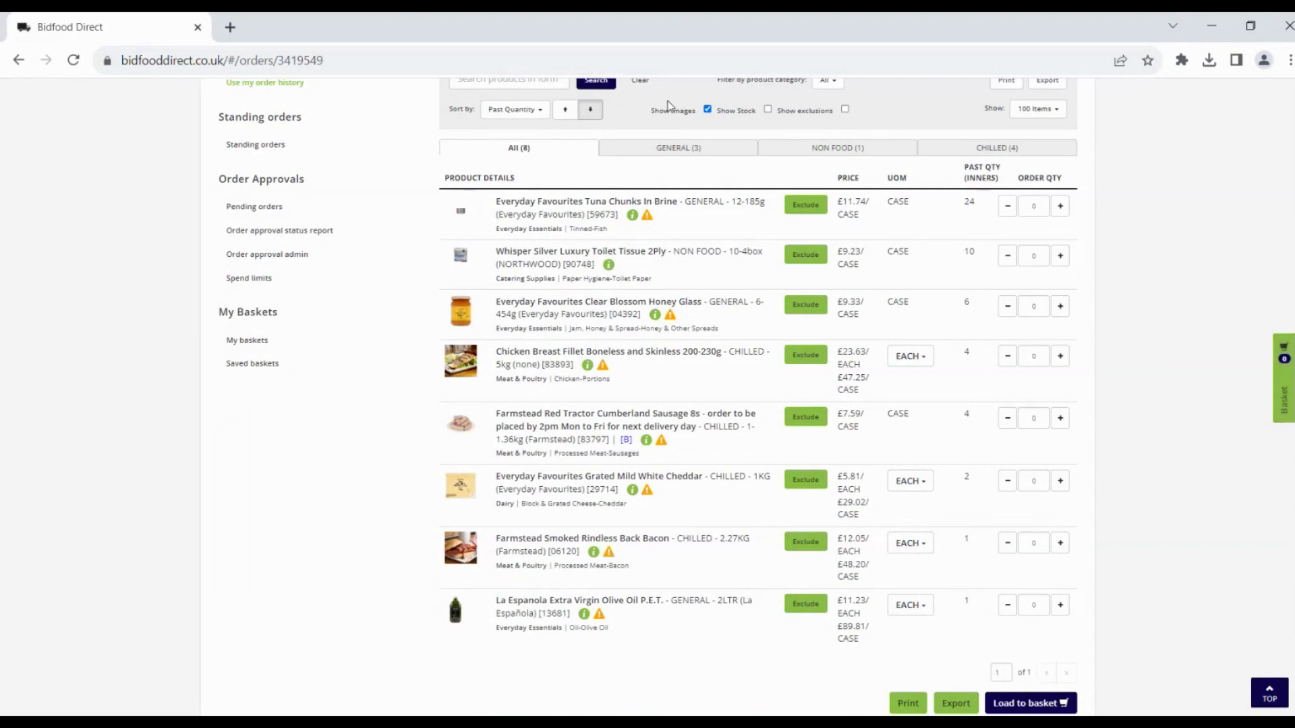
View the order history products by the General, Non Food and Chilled categories, returning to the full list
click(660, 151)
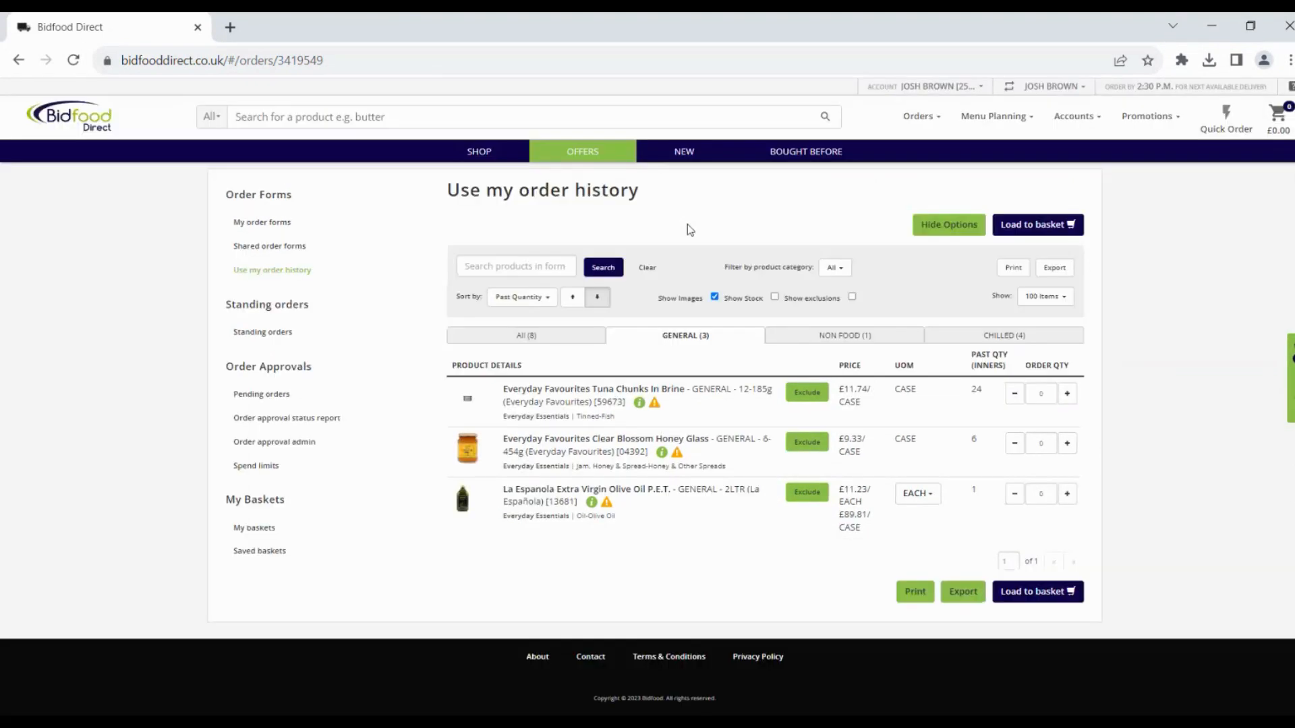
click(835, 340)
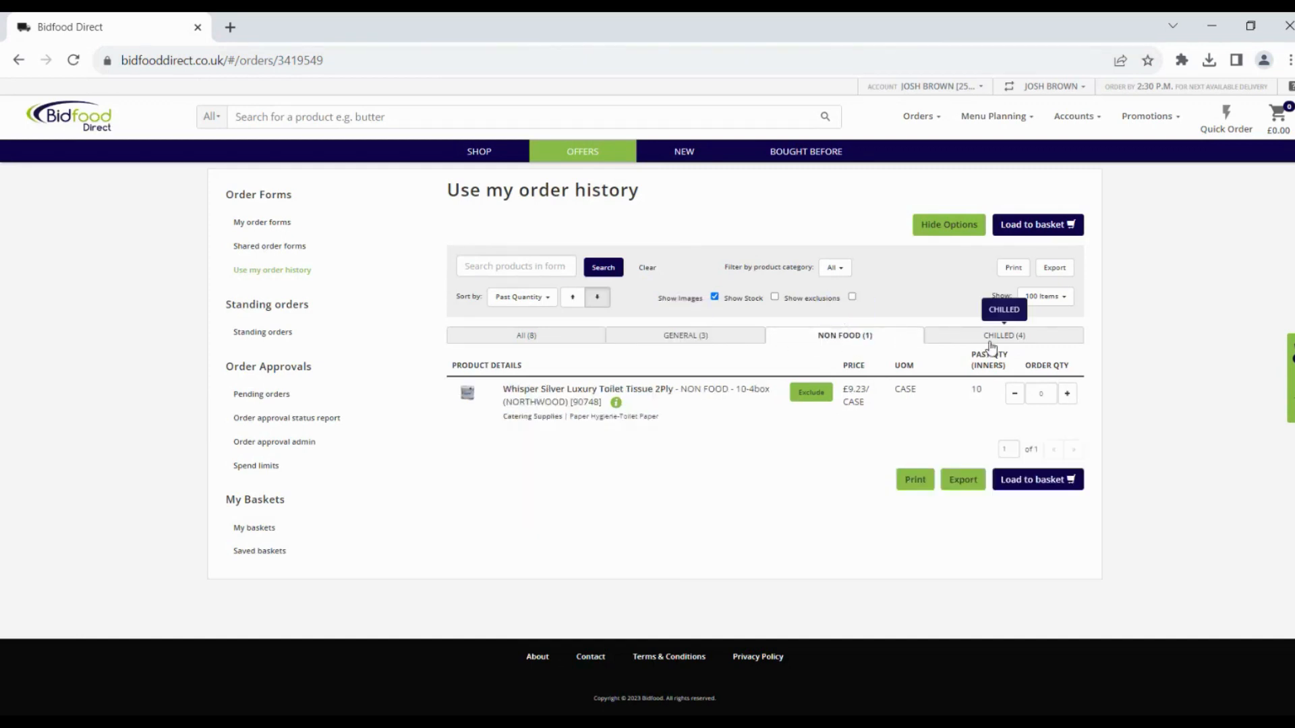
click(991, 343)
click(689, 339)
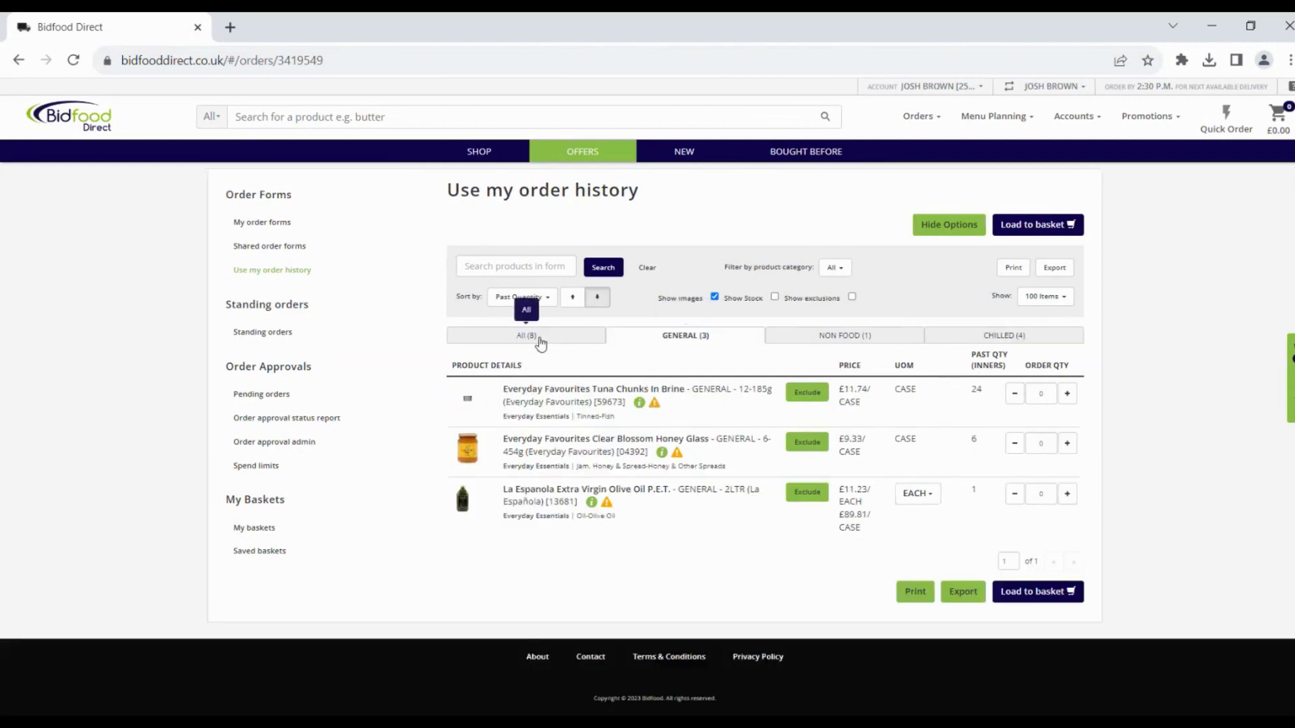
click(540, 341)
Set the order quantity of Everyday Favourites Clear Blossom Honey Glass to 2 cases
scroll(540, 344, down, 2)
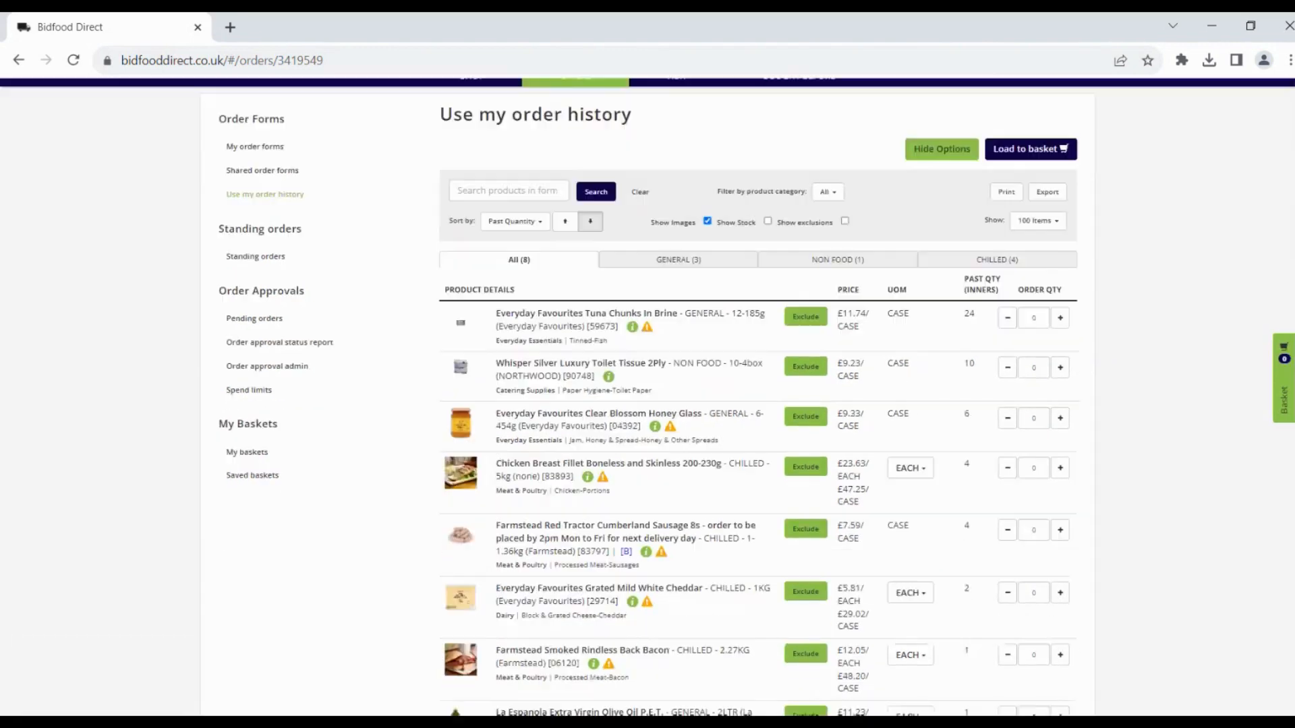
scroll(647, 397, down, 1)
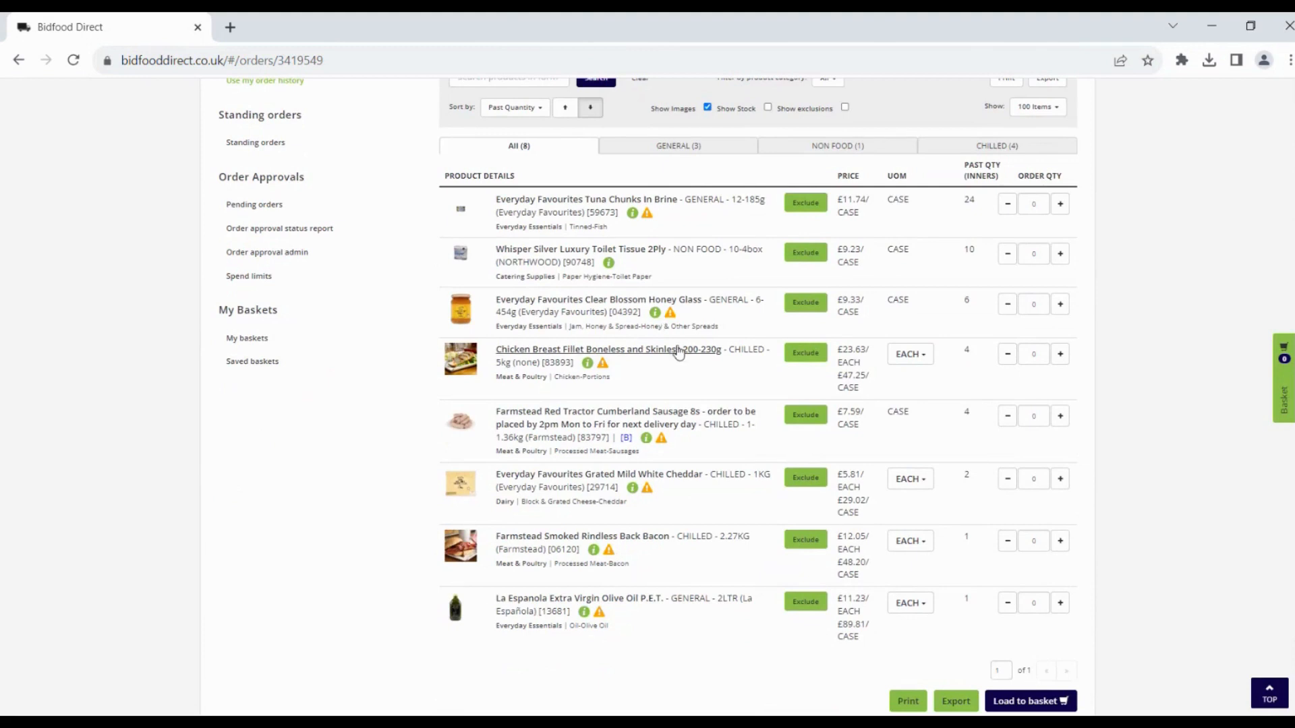
click(1060, 356)
click(1060, 303)
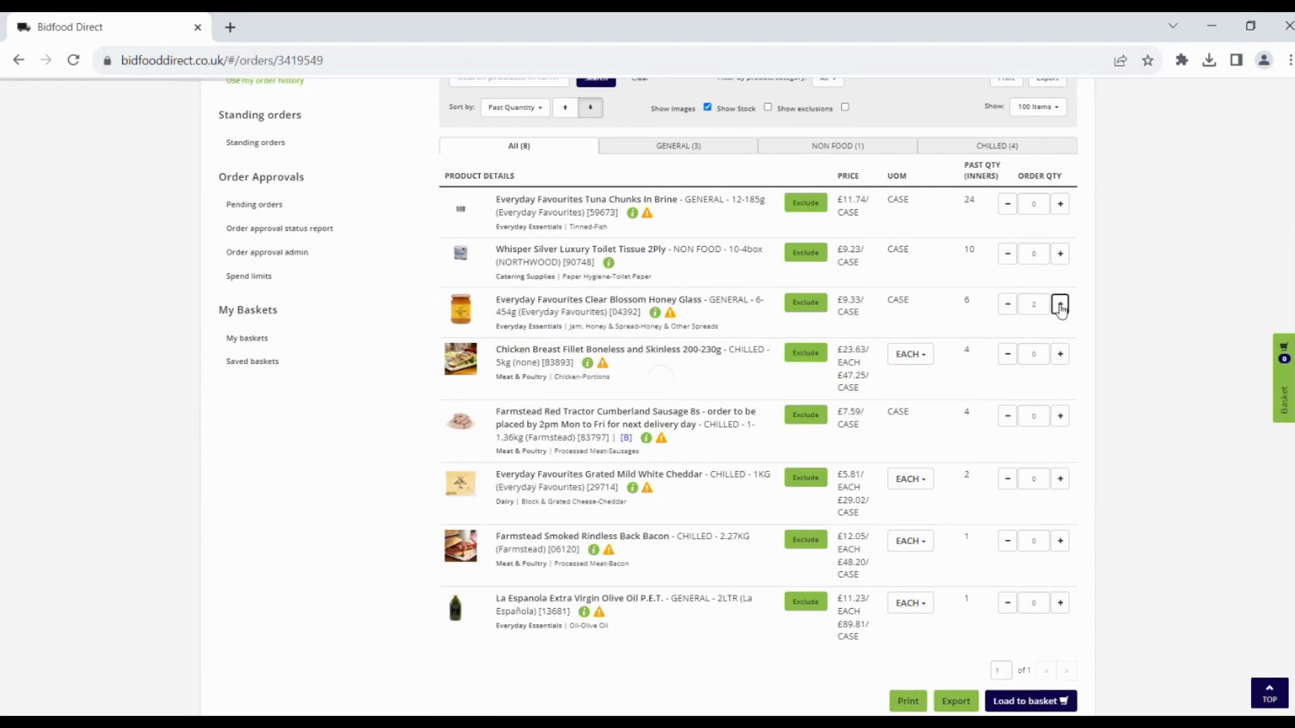
click(1007, 303)
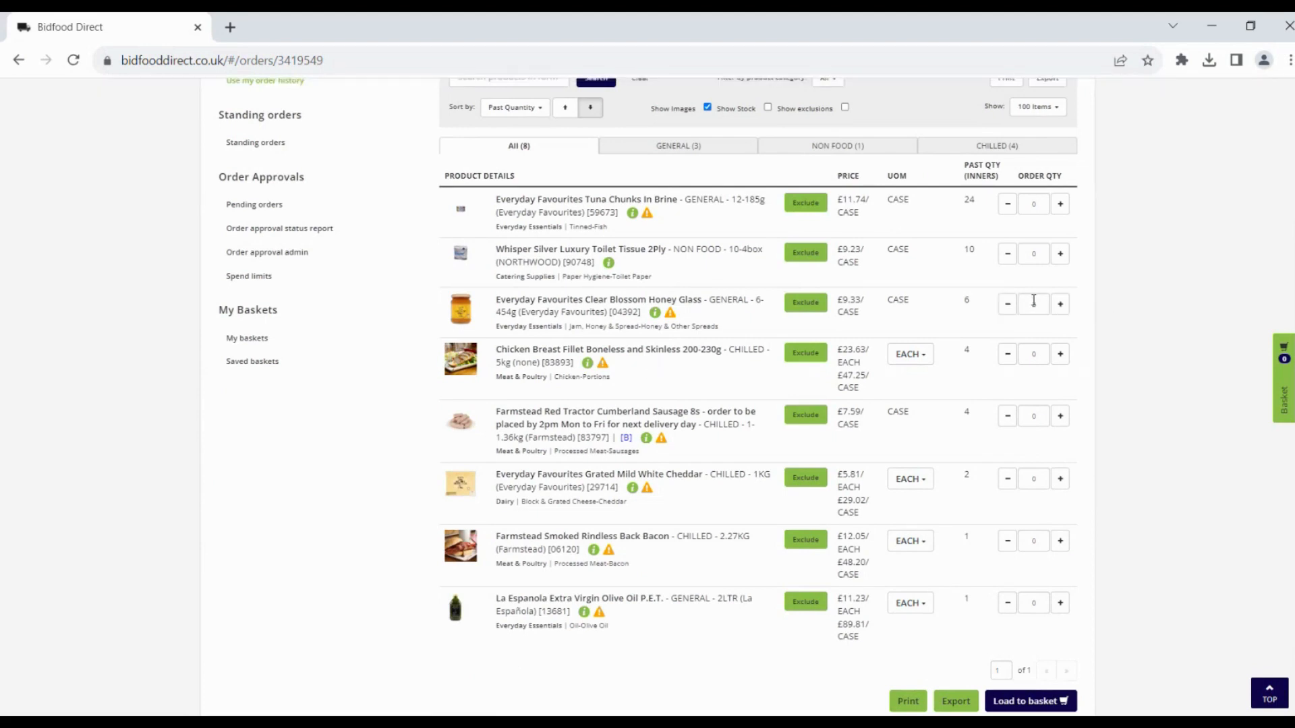
Set the order quantity to 5 for the Farmstead Red Tractor Cumberland Sausage and 2 for the Farmstead Smoked Rindless Back Bacon
click(1043, 422)
scroll(758, 391, down, 1)
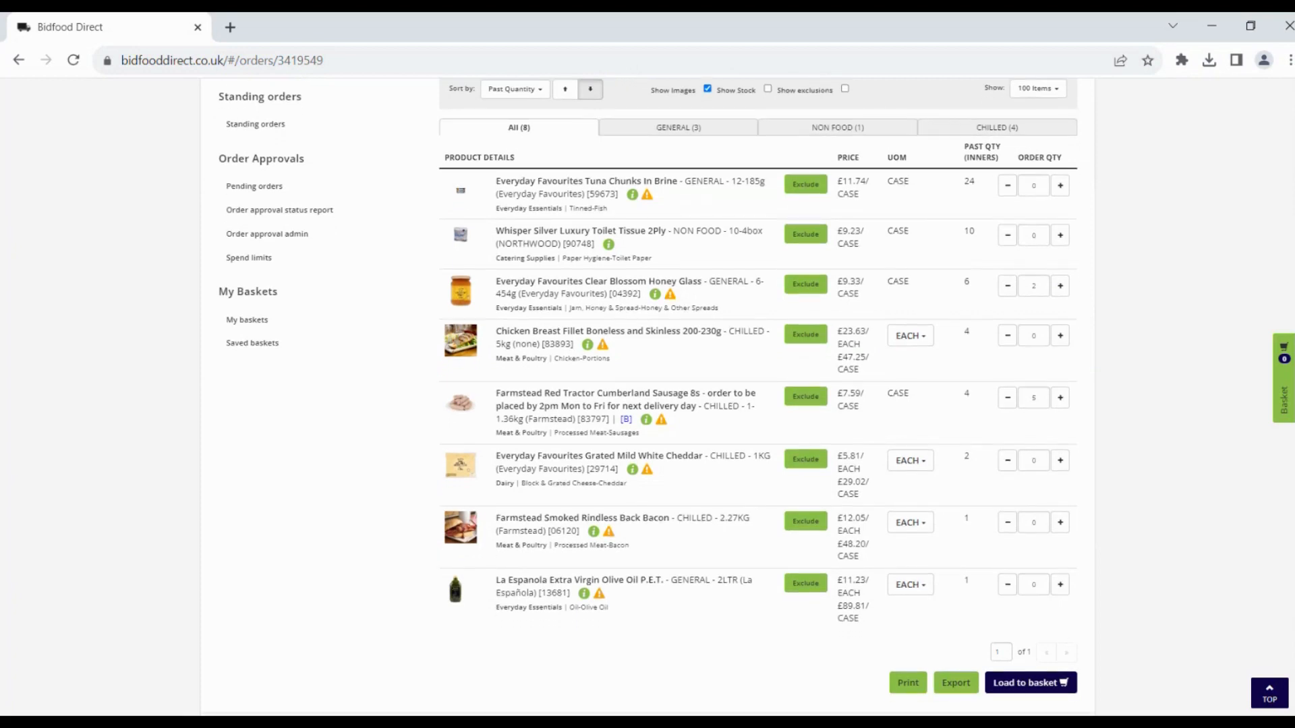
double_click(1042, 527)
text(2)
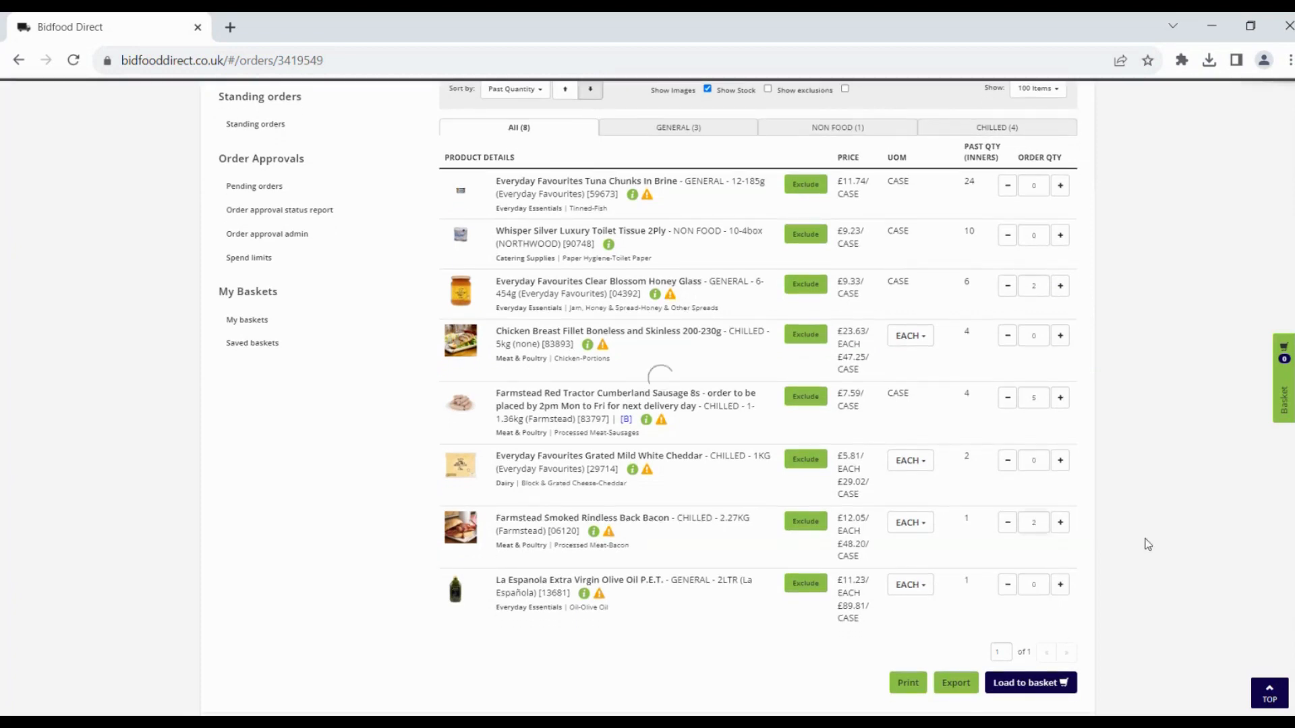
Load the entered order quantities into the basket and check the basket's contents
click(1040, 683)
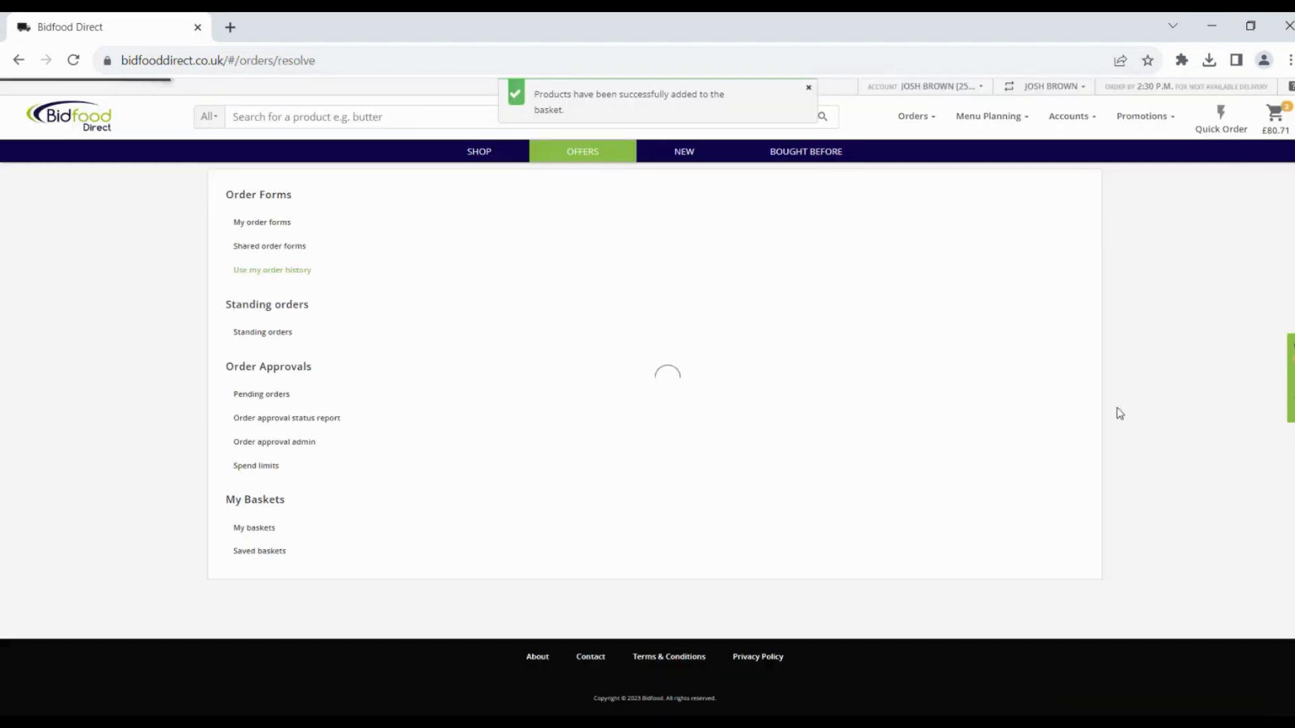
click(1275, 116)
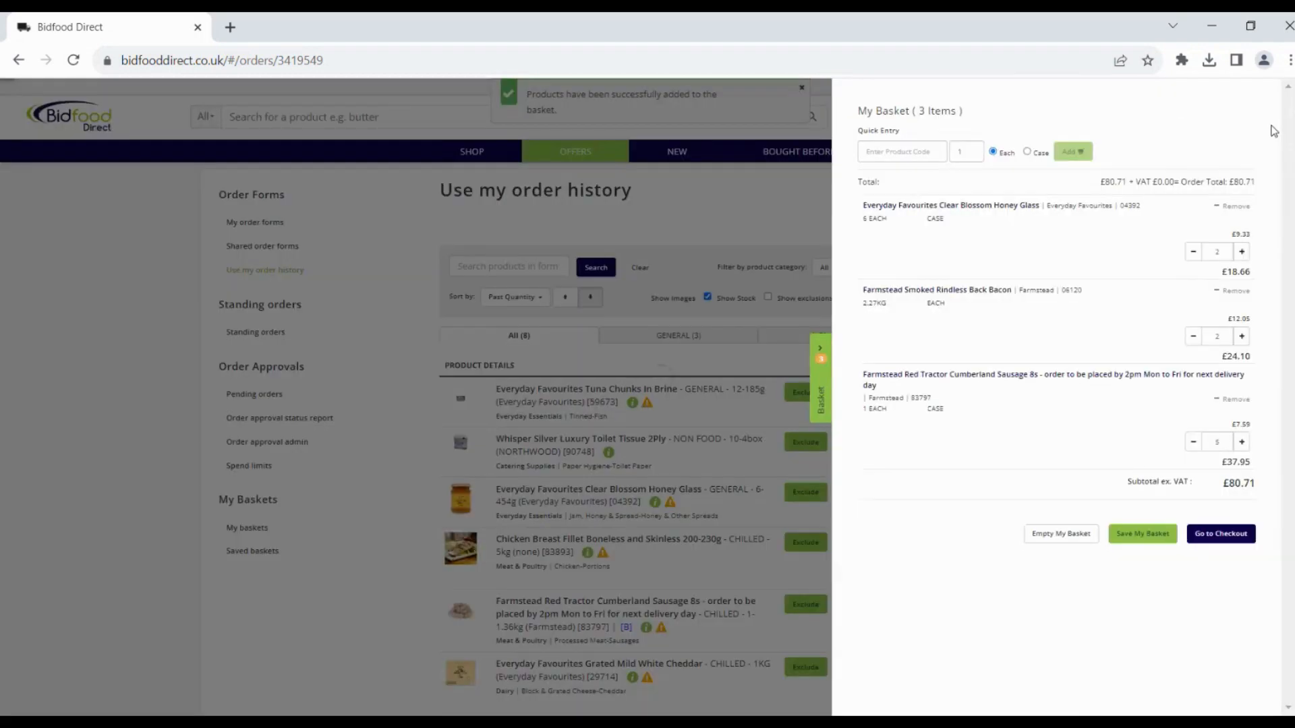
click(41, 387)
Open the Christmas Disposables order form from the saved personal order forms
scroll(290, 427, down, 4)
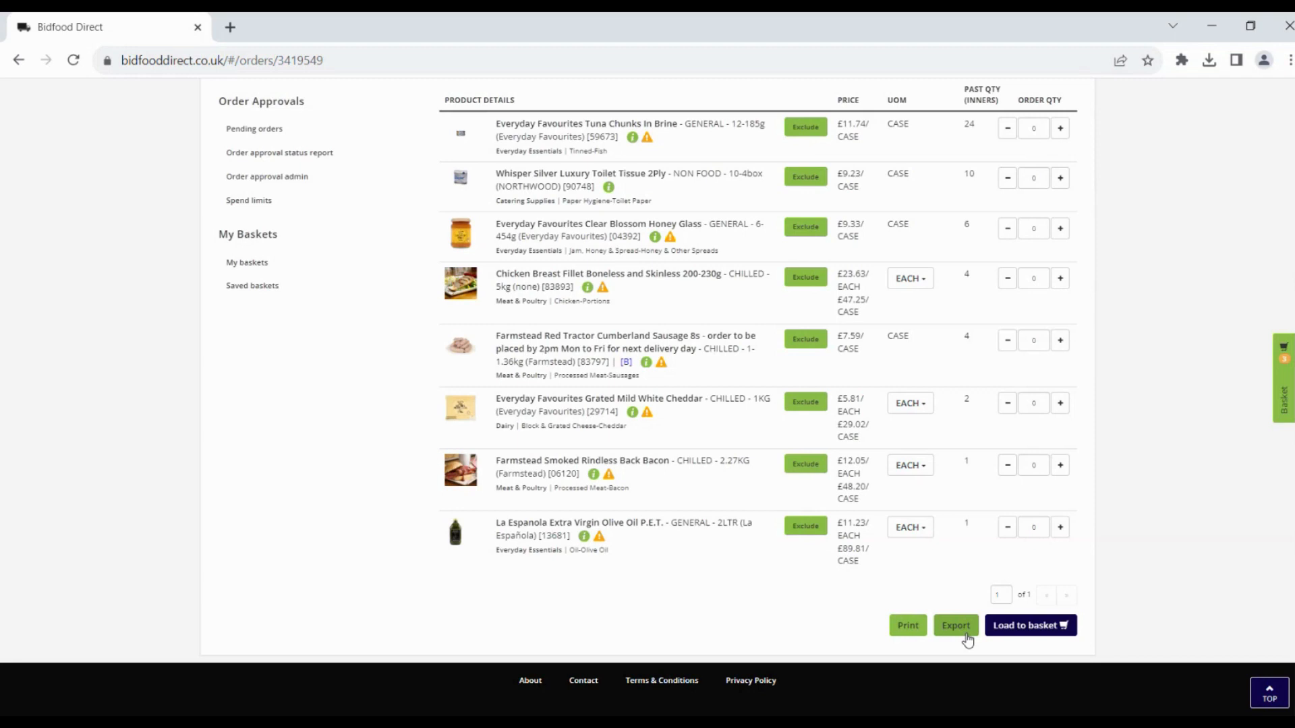
scroll(967, 641, up, 4)
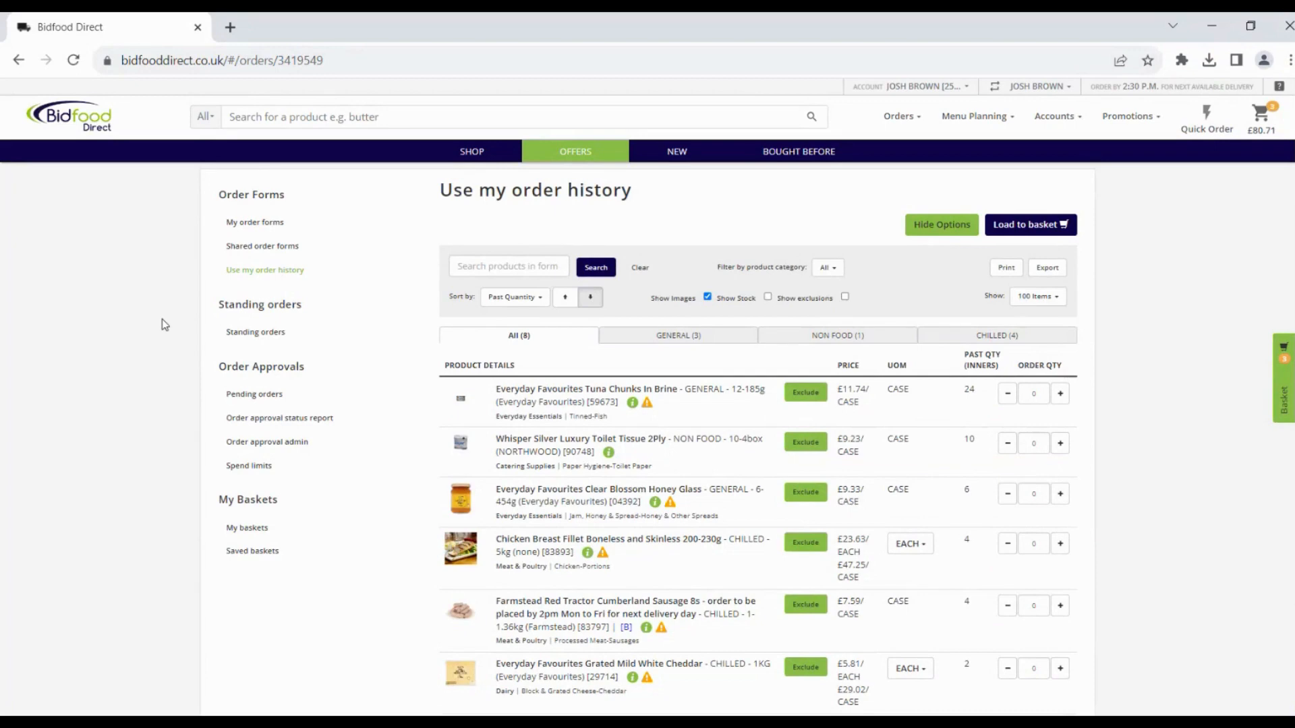
click(908, 120)
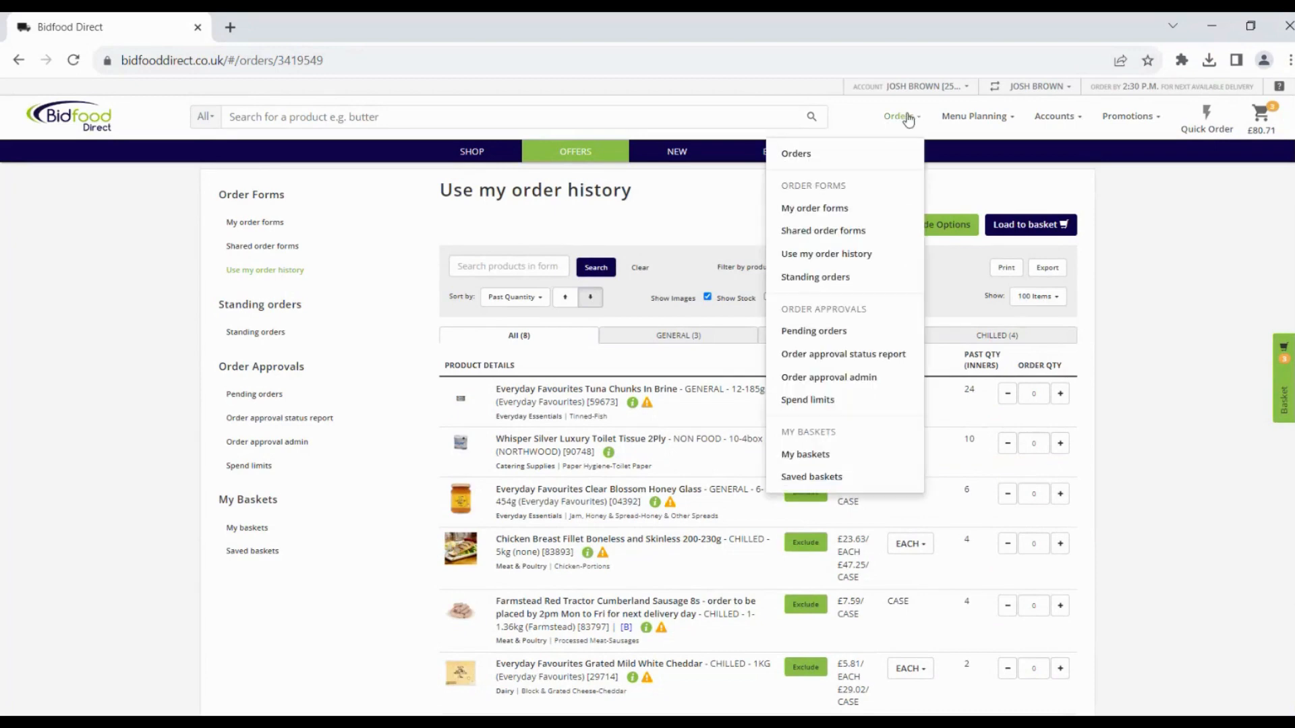
click(862, 214)
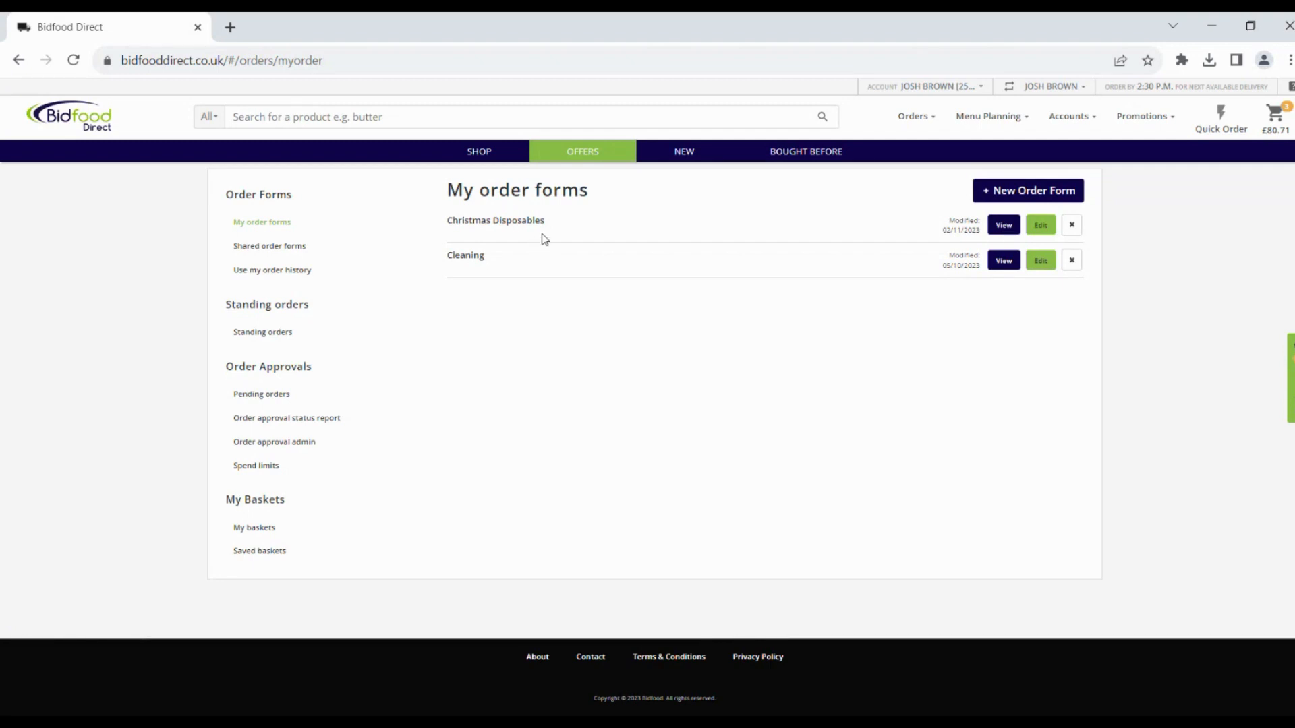
click(1003, 225)
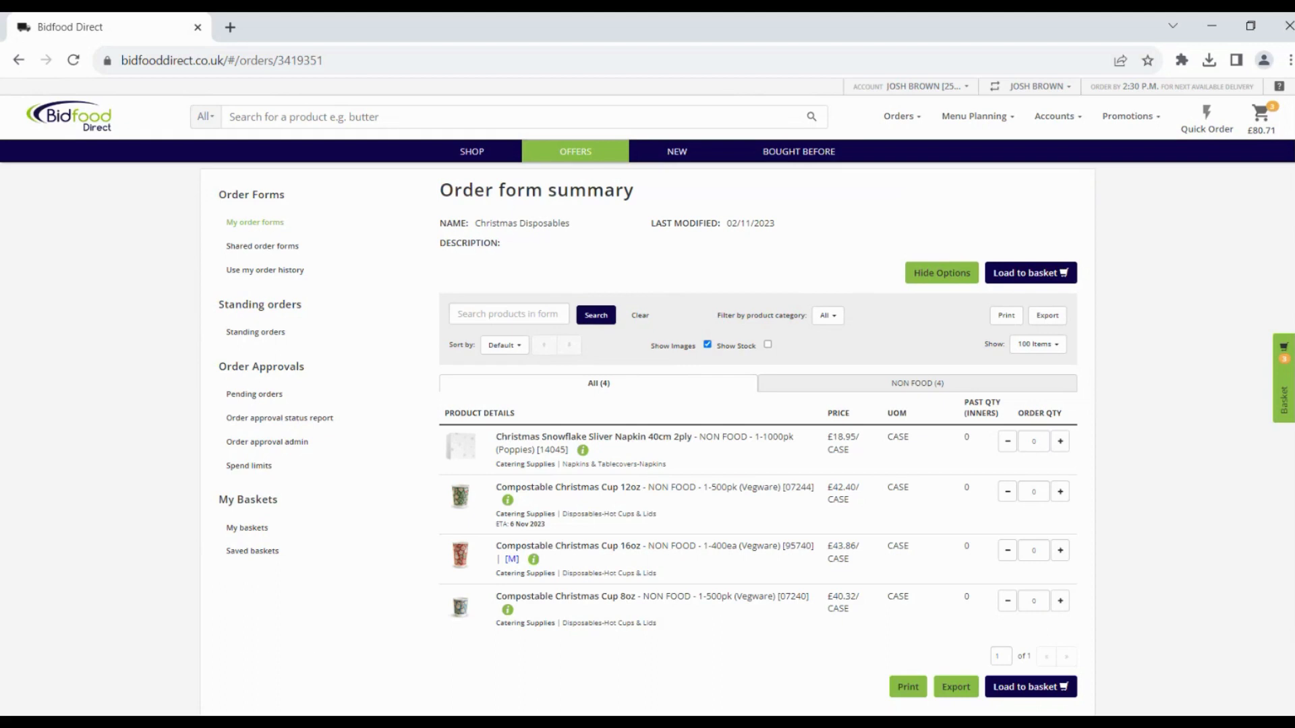
Load 1 case of Compostable Christmas Cup 16oz from the order form into the basket
scroll(1292, 274, down, 2)
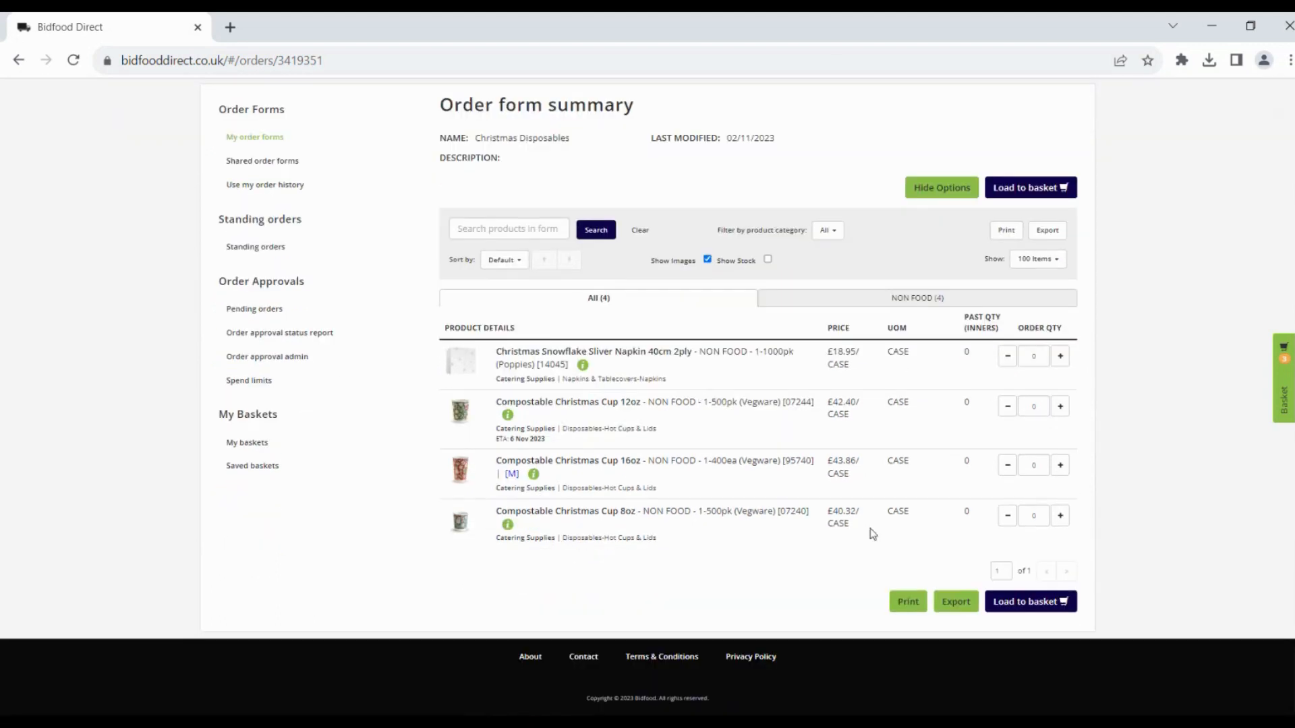
click(1060, 467)
click(1043, 609)
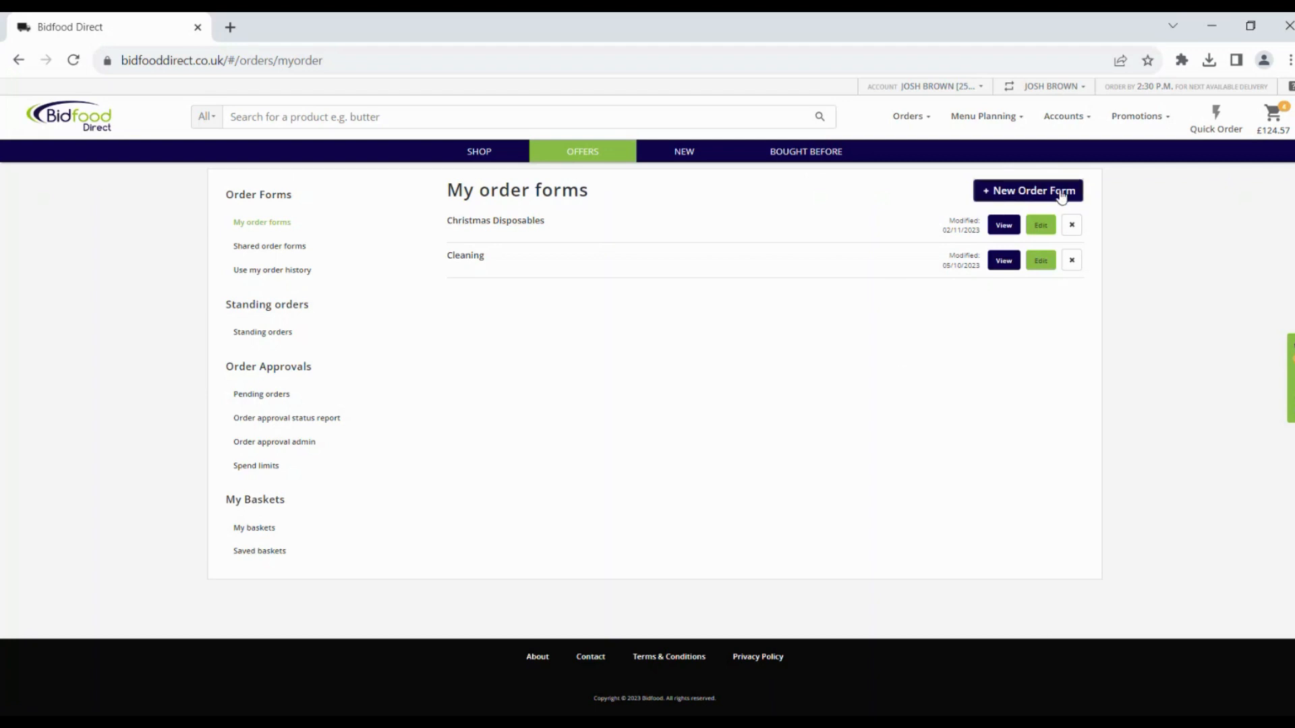
Create a new order form named "Christmas Mains" with the description "Christmas 2023" and products added manually
click(1061, 193)
text(Christmas Mains)
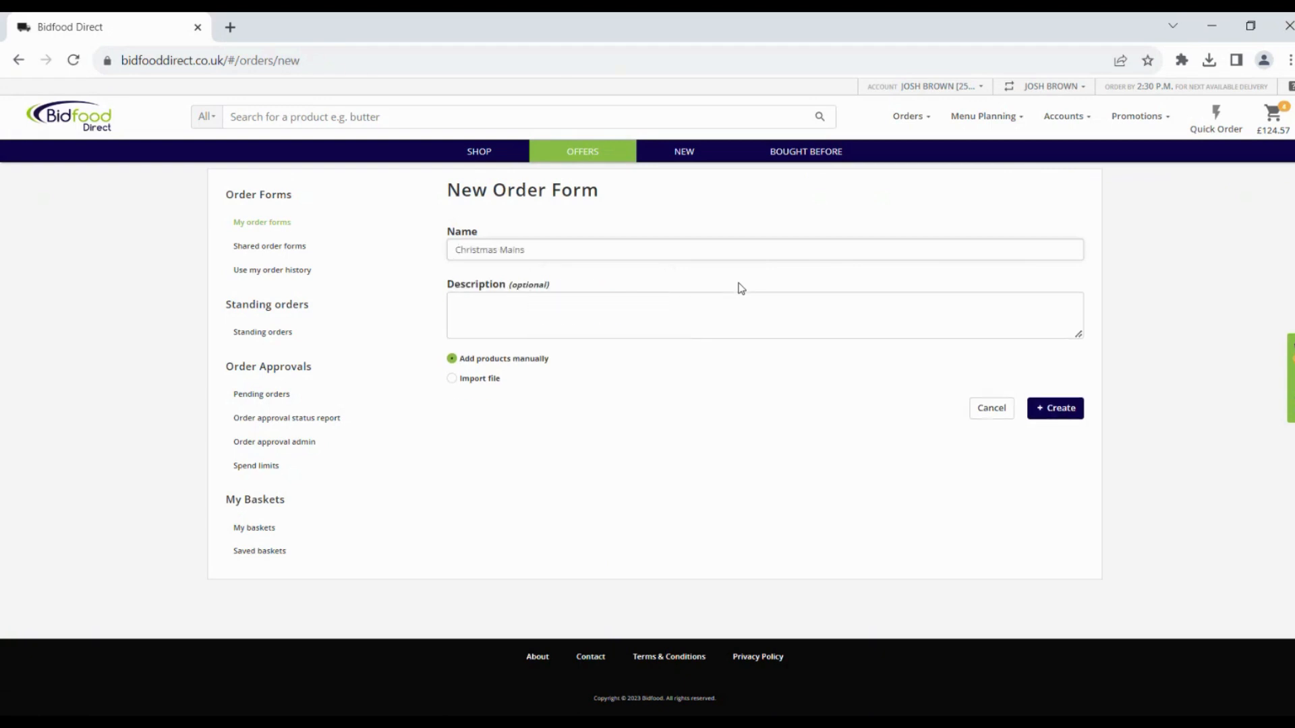
click(726, 309)
text(Christmas 2023)
click(1076, 413)
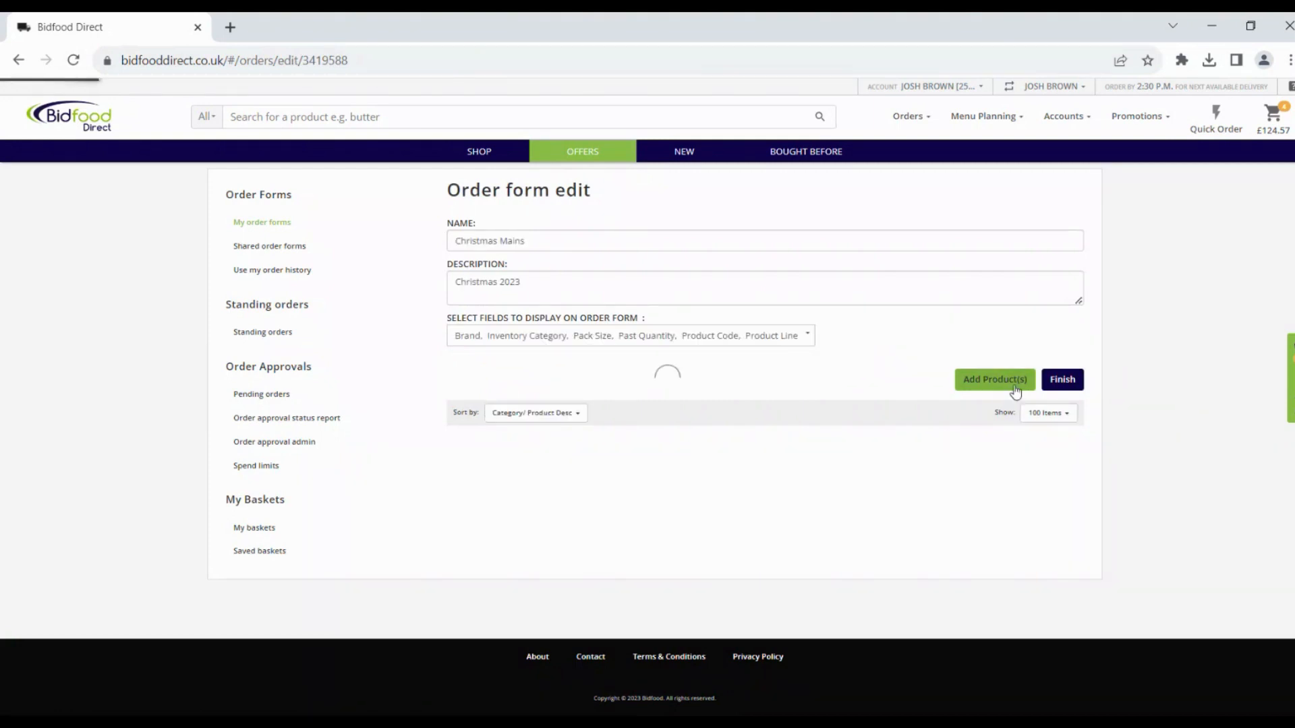
Start adding products to the Christmas Mains form by searching for the keyword "turkey"
click(1015, 381)
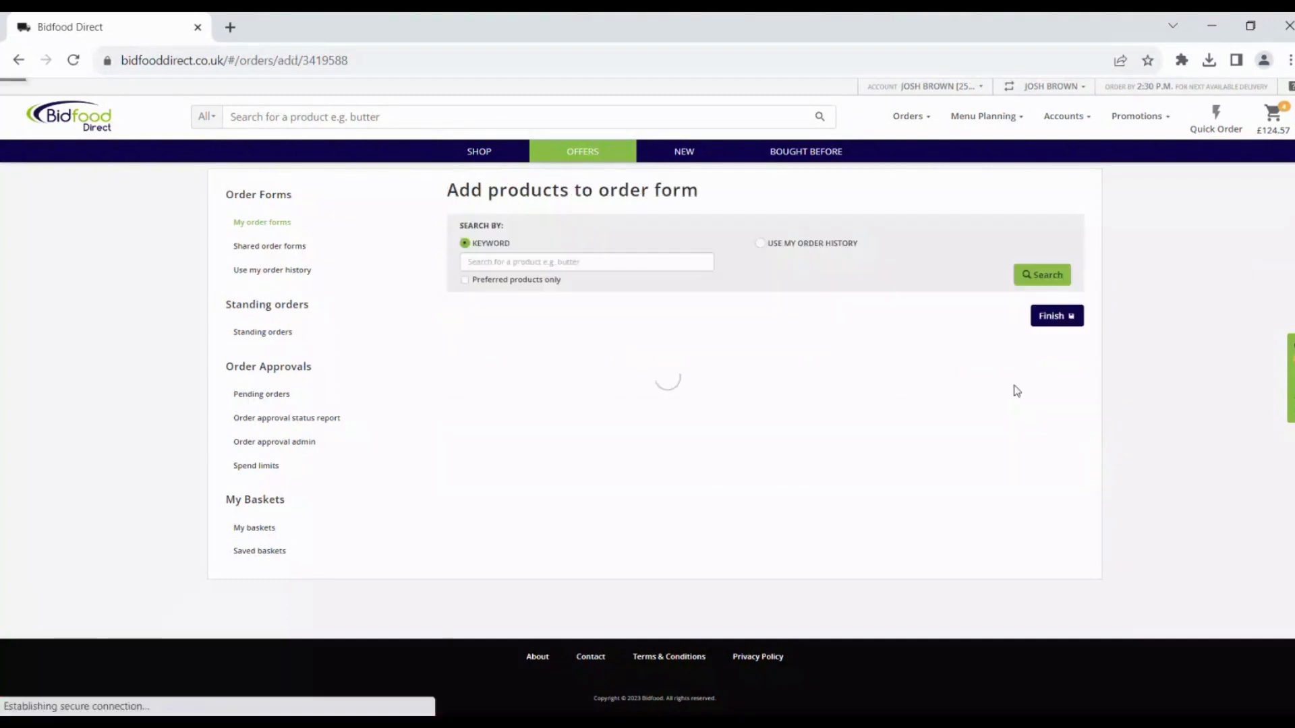
click(632, 261)
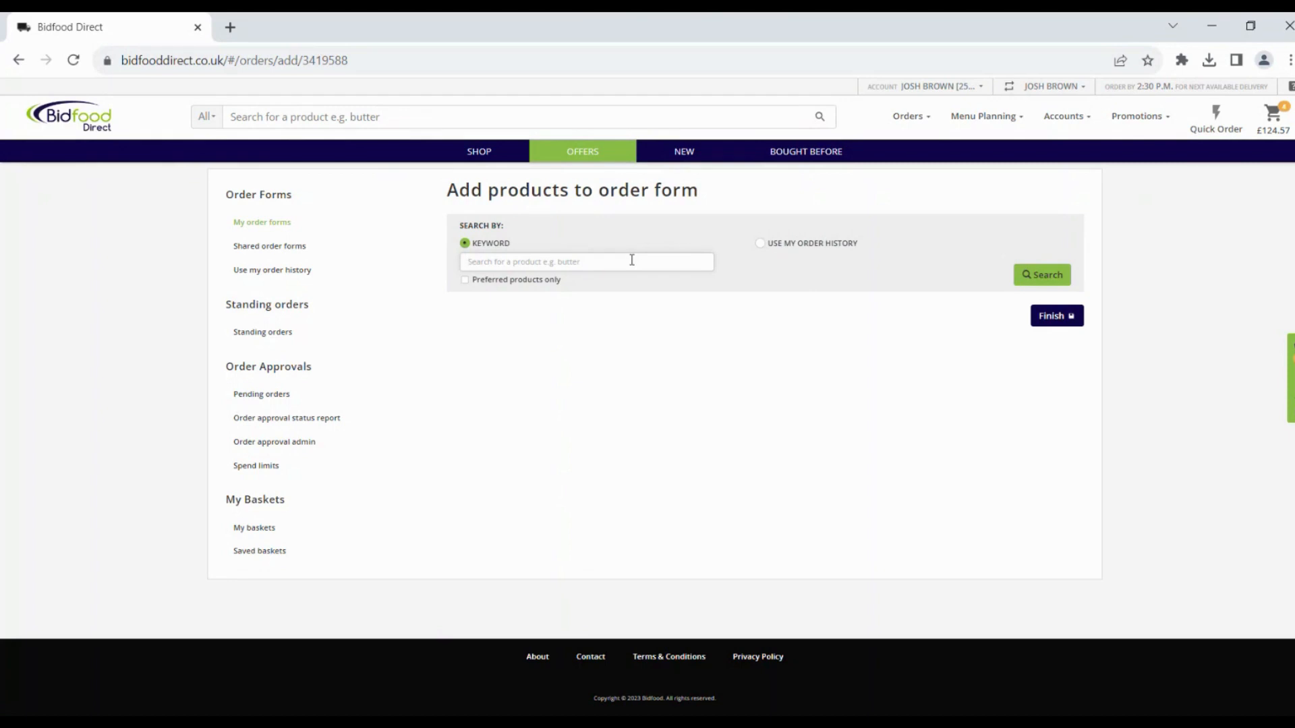
text(turkey)
key(Return)
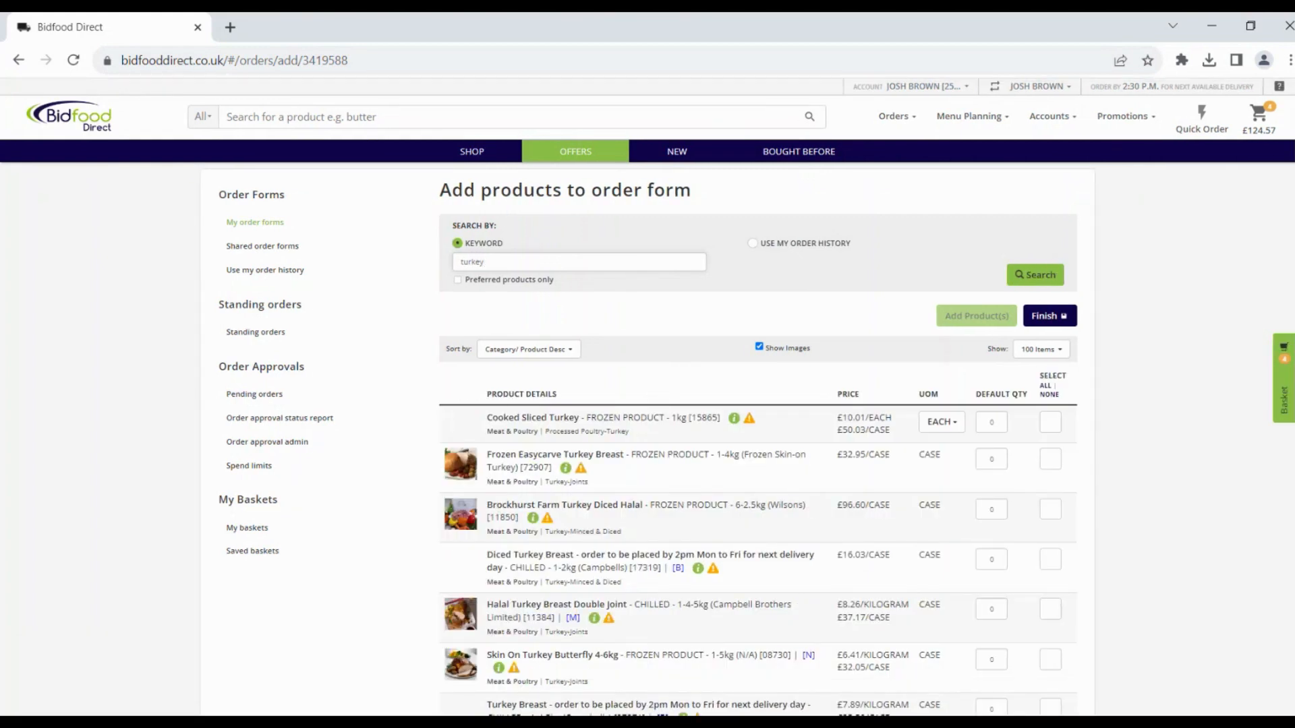
Add Frozen Easycarve Turkey Breast with default quantity 2 and Brockhurst Farm Turkey Diced Halal to the form, and finish editing it
scroll(648, 397, down, 1)
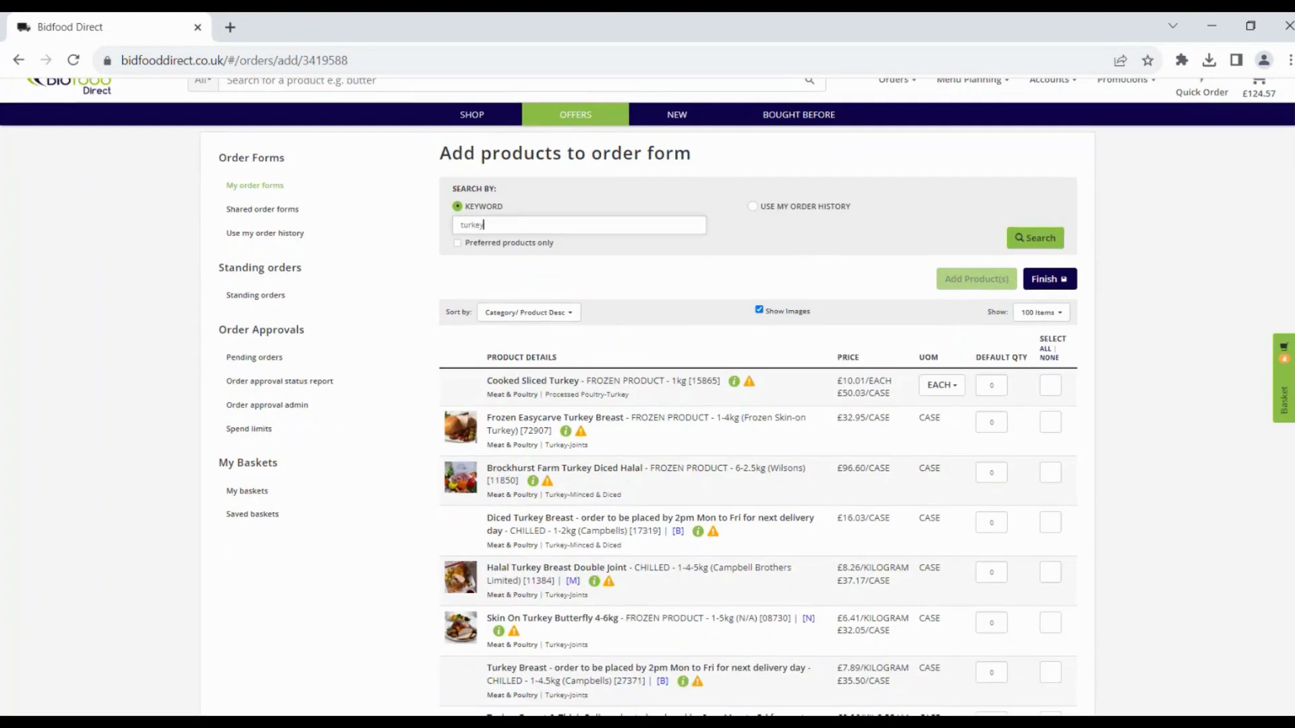
scroll(648, 396, down, 2)
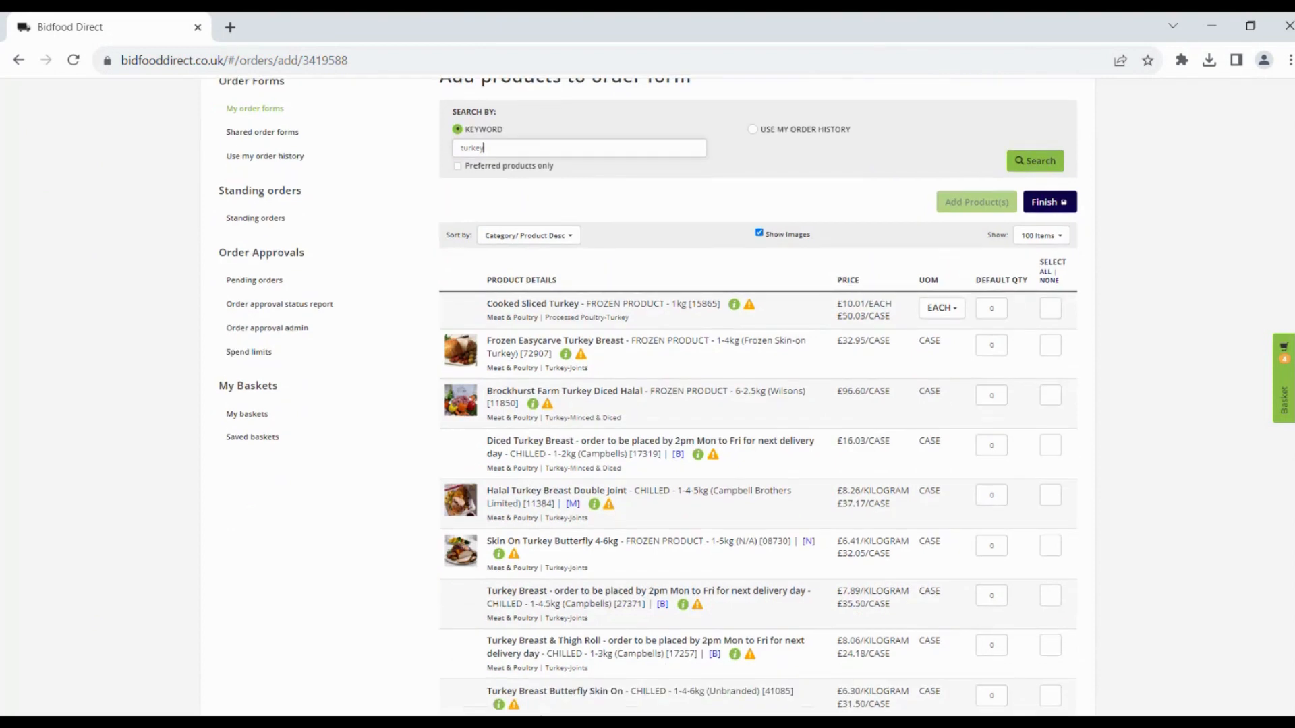
scroll(647, 396, down, 1)
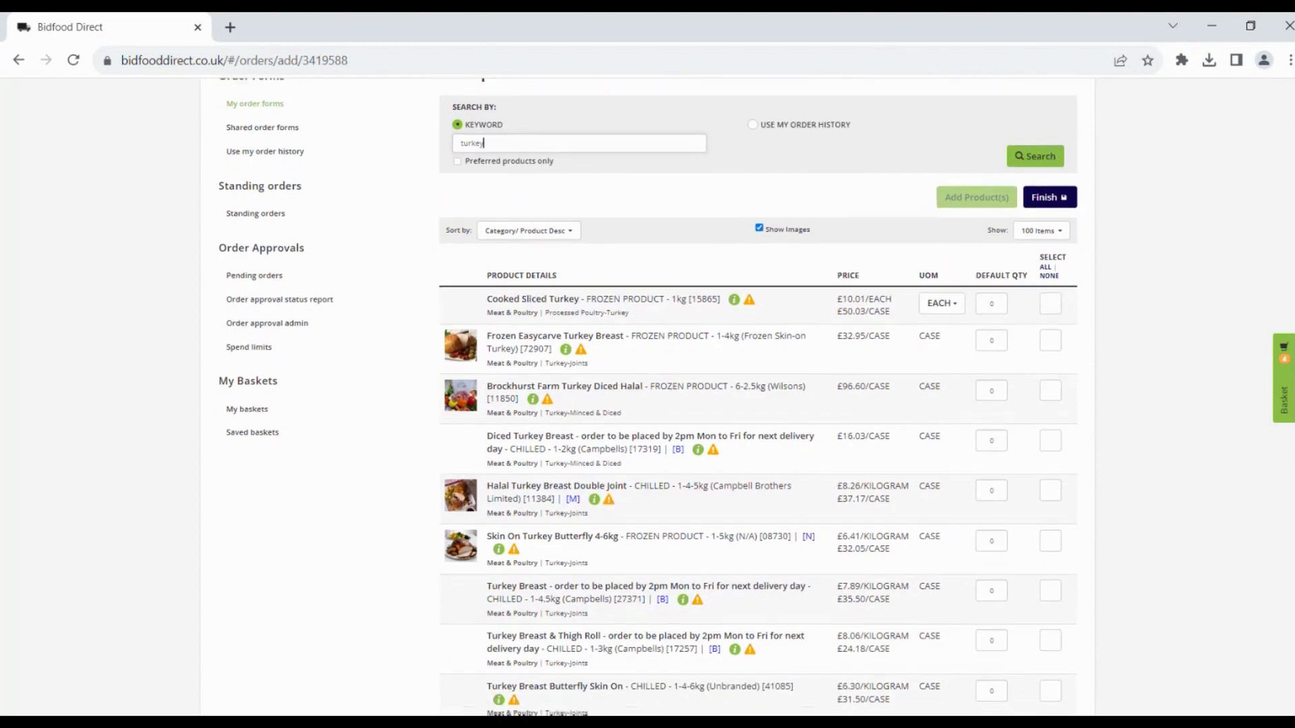
click(1049, 393)
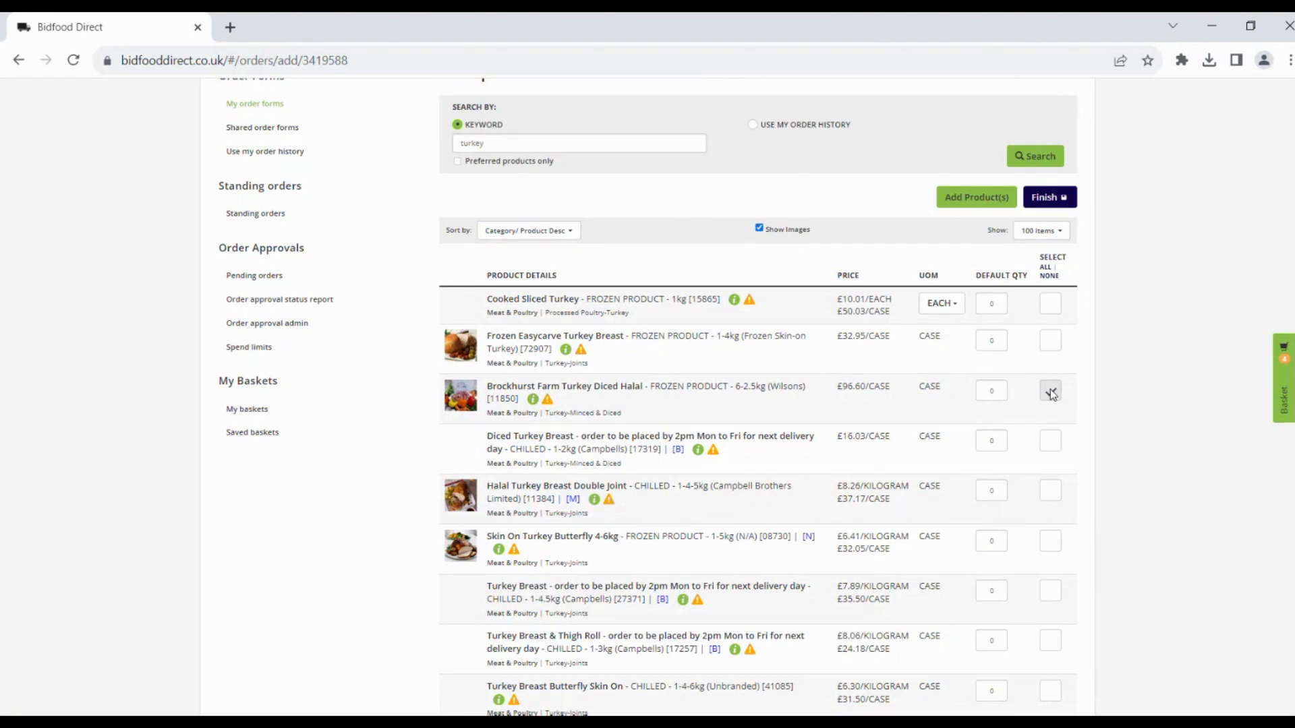
click(1050, 341)
double_click(1001, 342)
text(1)
click(974, 197)
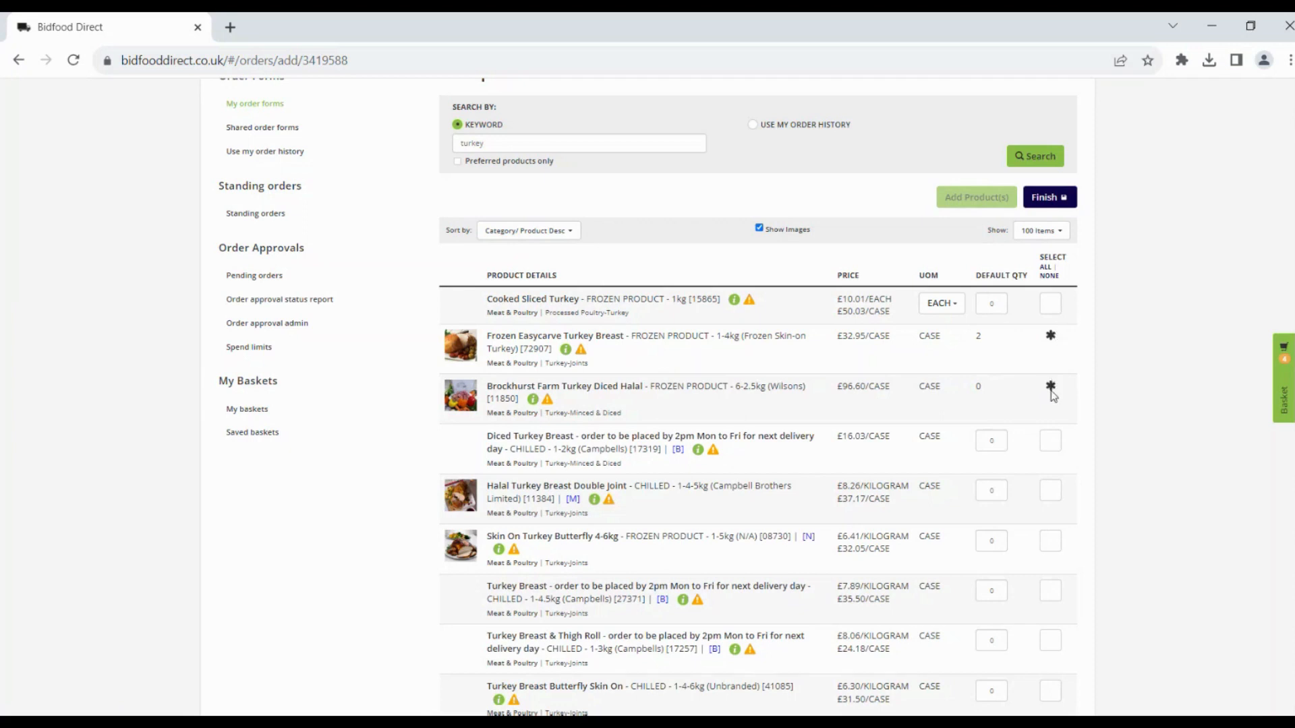
click(1047, 197)
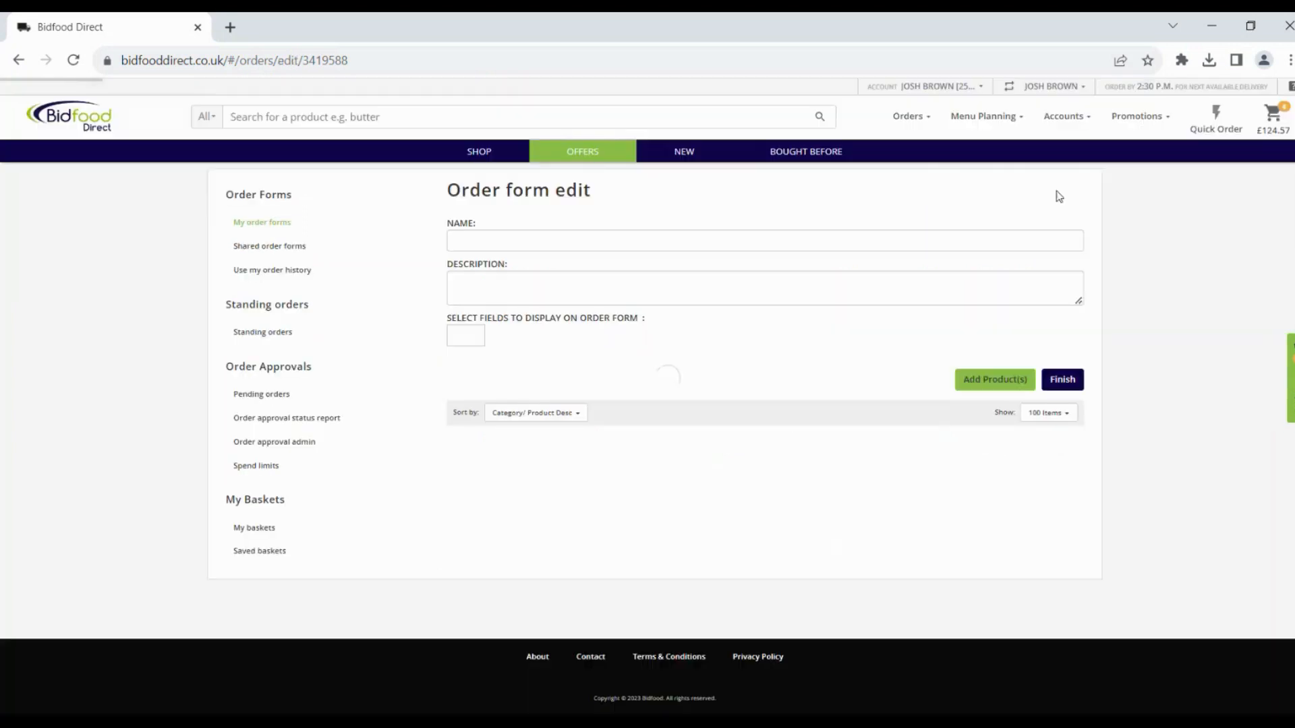
click(1064, 380)
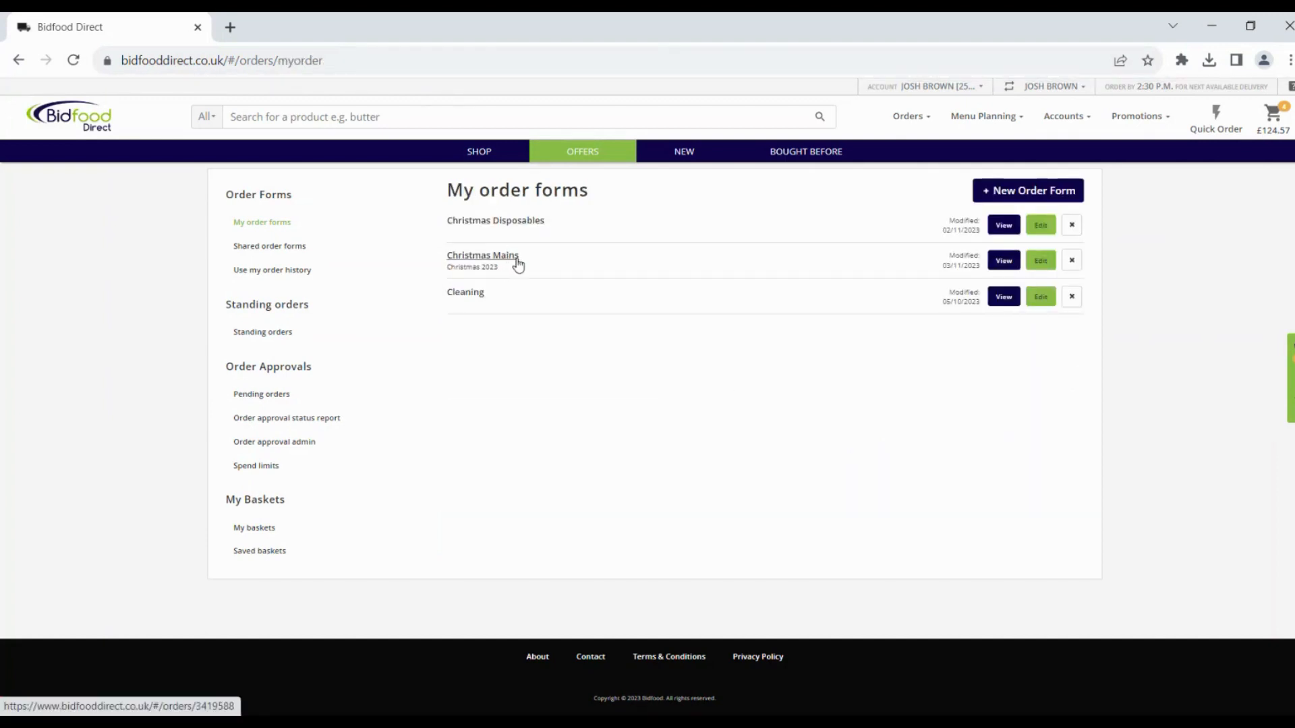
Load 3 cases of Frozen Easycarve Turkey Breast and 1 case of Brockhurst Farm Turkey Diced Halal from the Christmas Mains form into the basket
click(1004, 261)
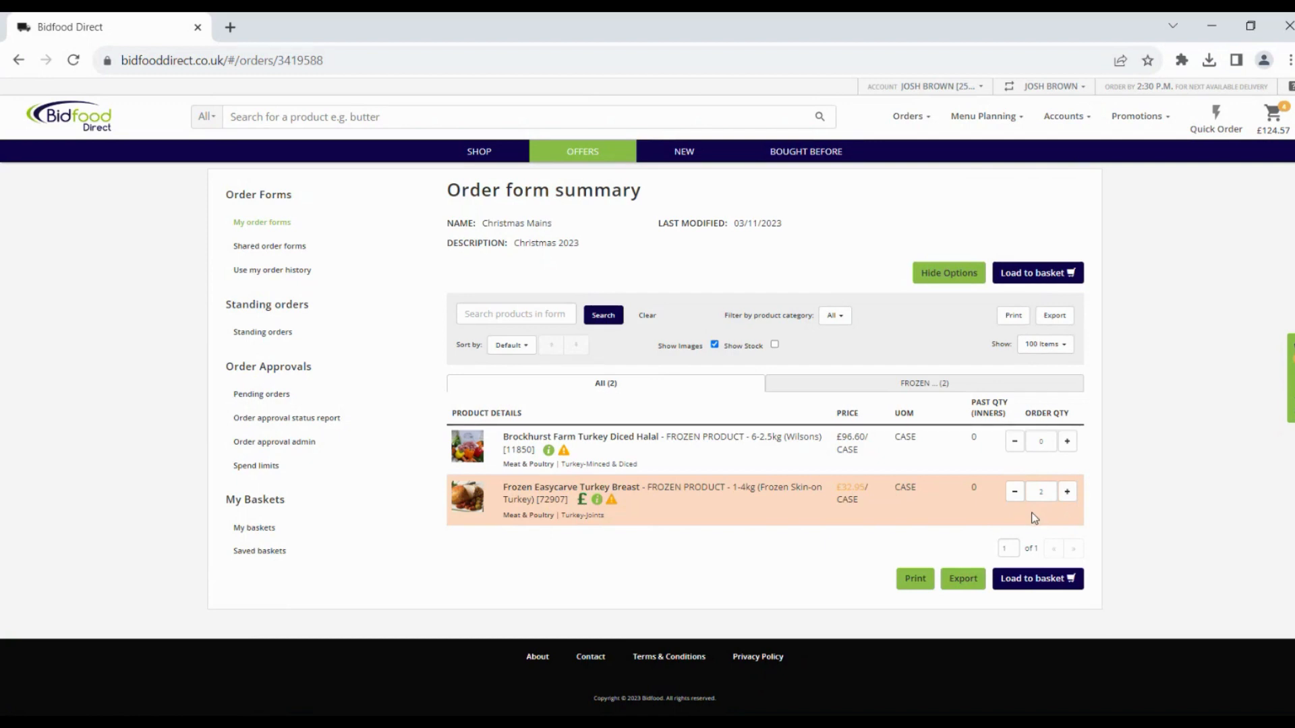
click(1067, 493)
click(1067, 493)
click(1015, 493)
click(1067, 442)
click(916, 398)
click(715, 396)
click(1056, 580)
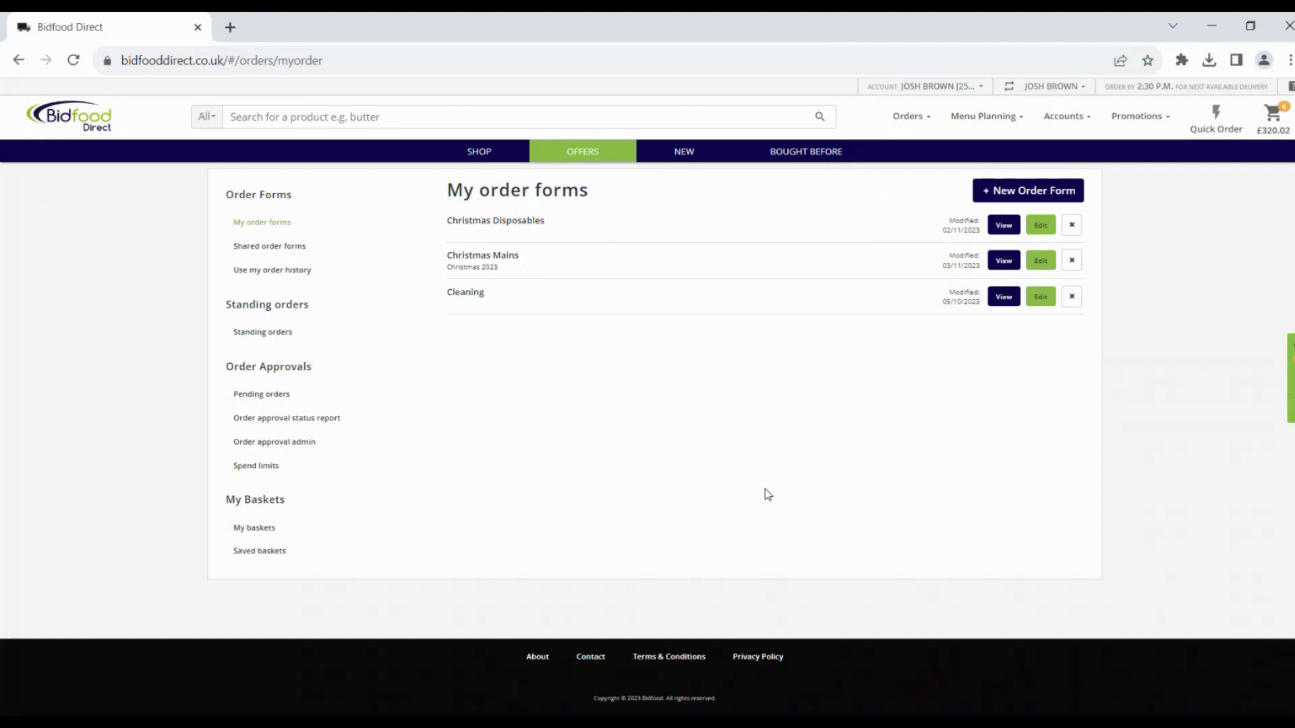
Review the items in the current basket and save the basket under the name "Regular Order"
click(1278, 118)
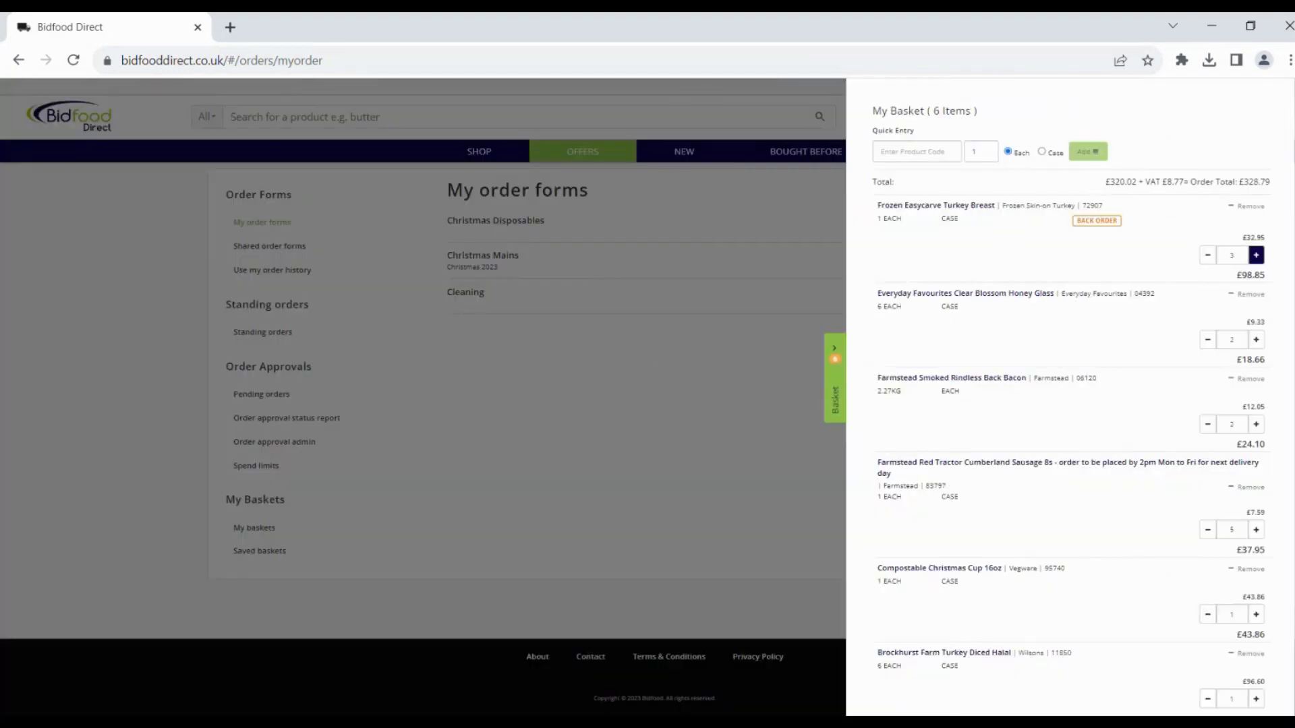
scroll(1070, 400, down, 3)
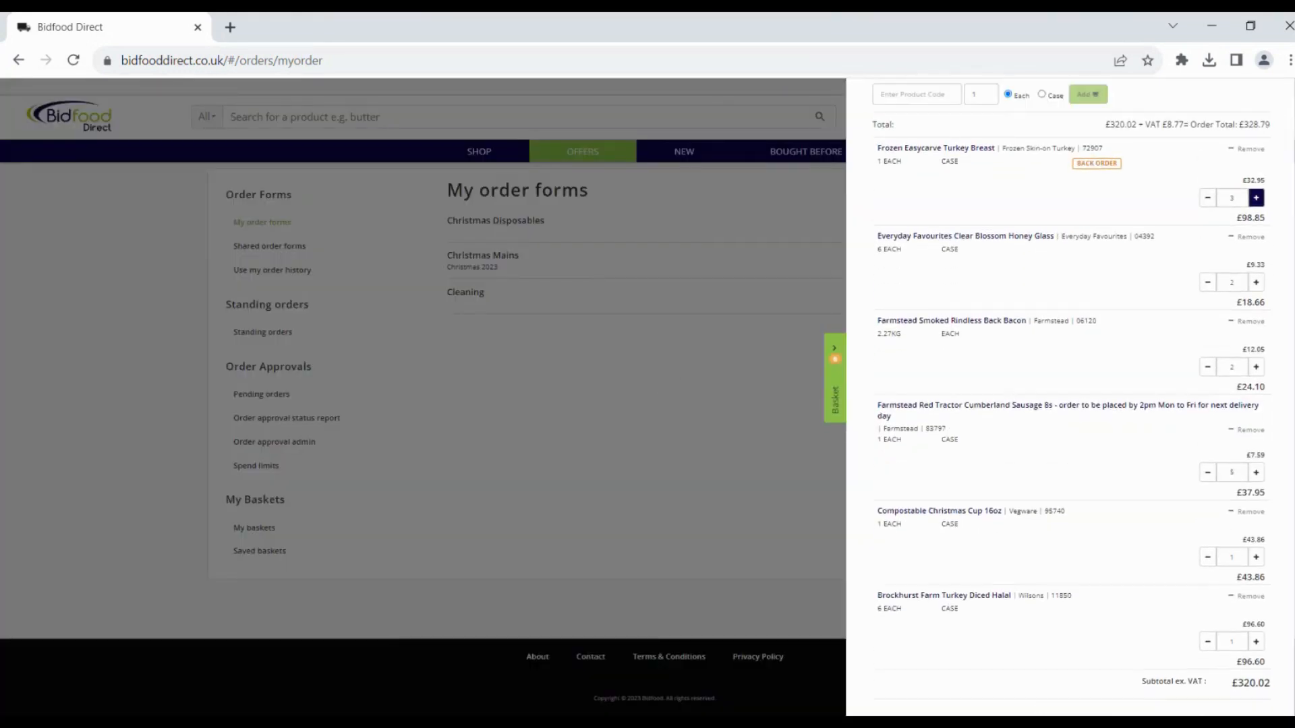
scroll(1071, 401, up, 1)
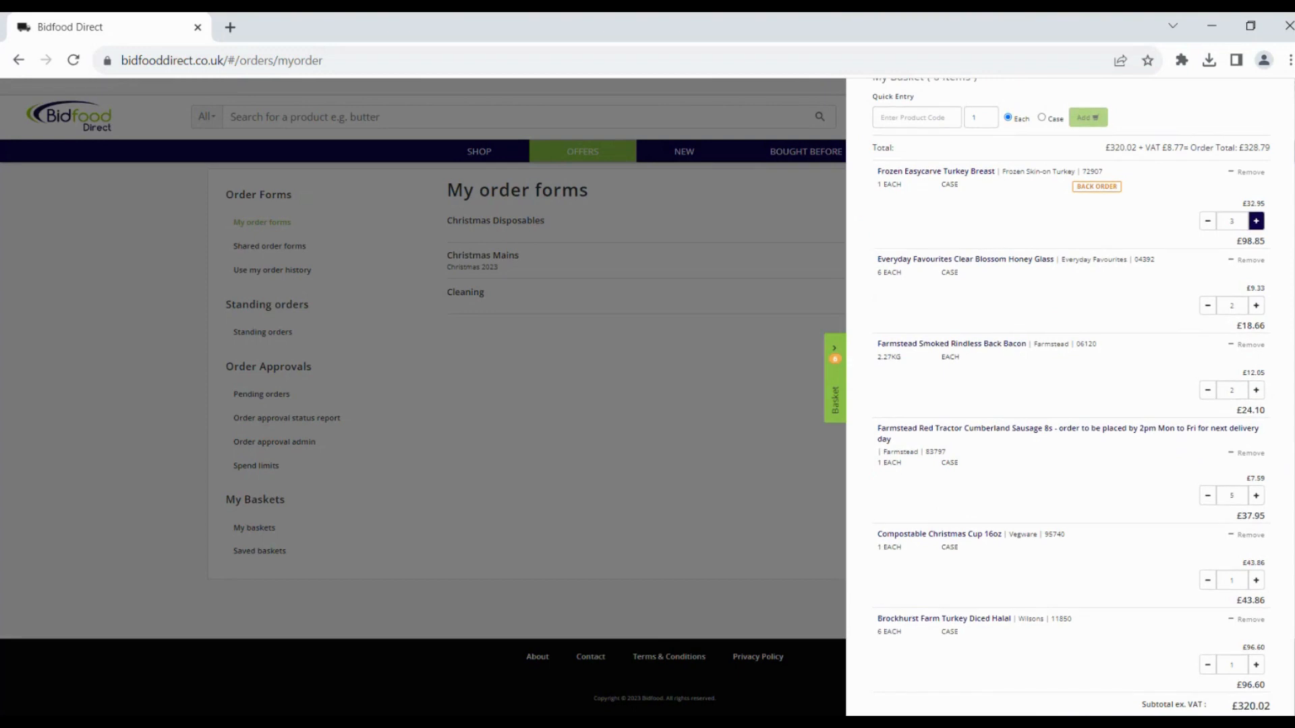
scroll(1070, 400, down, 2)
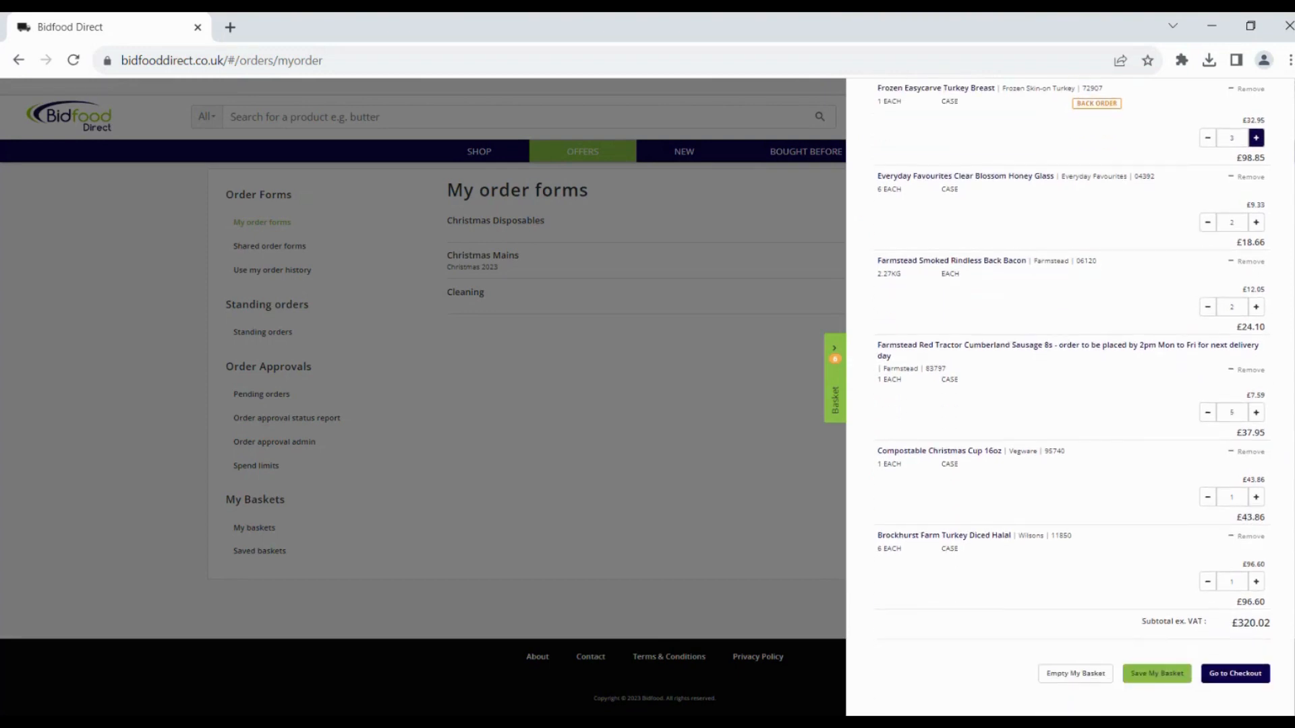
click(1160, 676)
text(Regular Order)
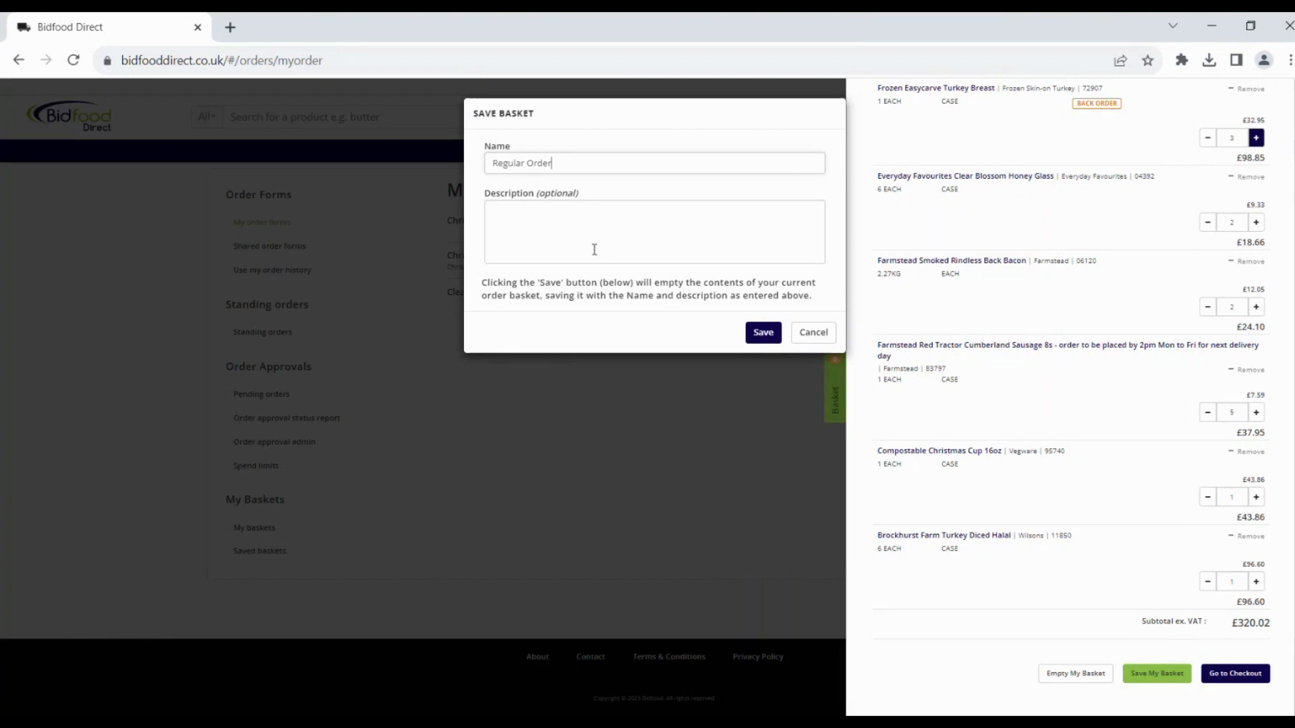
click(763, 333)
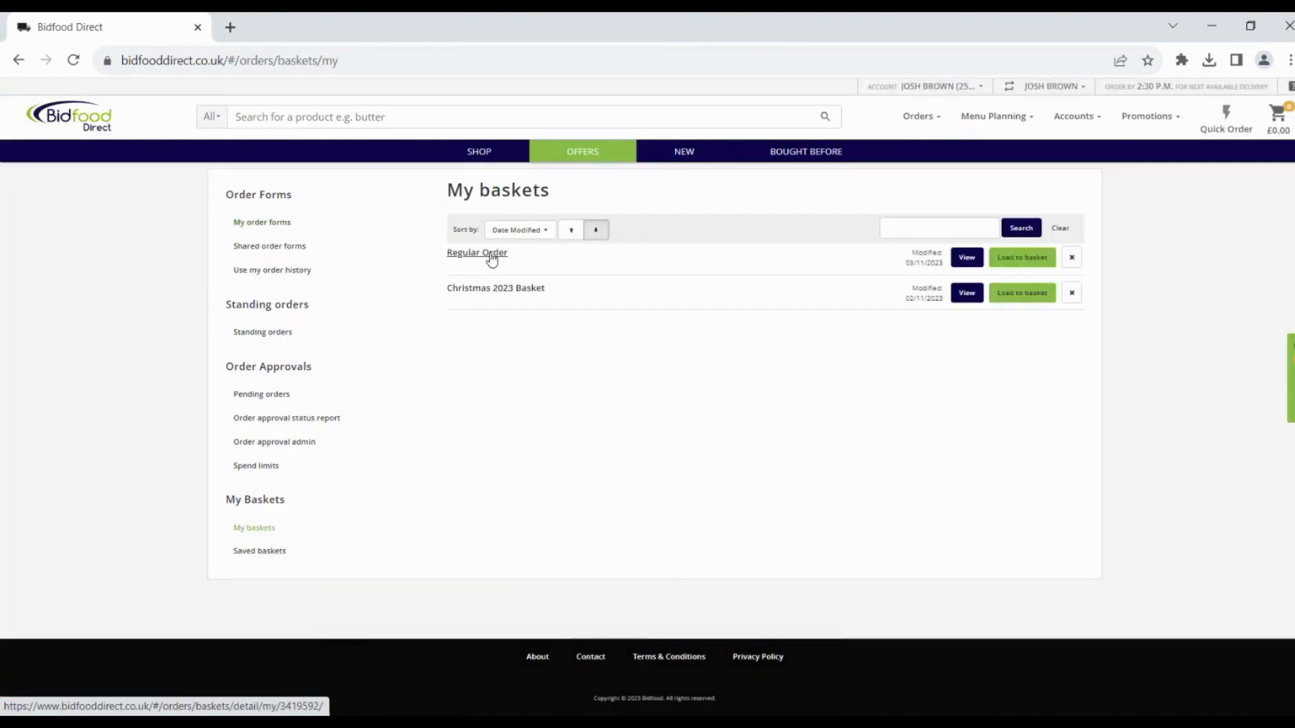
Load the saved Regular Order basket back into the current basket, keeping the saved copy
click(966, 258)
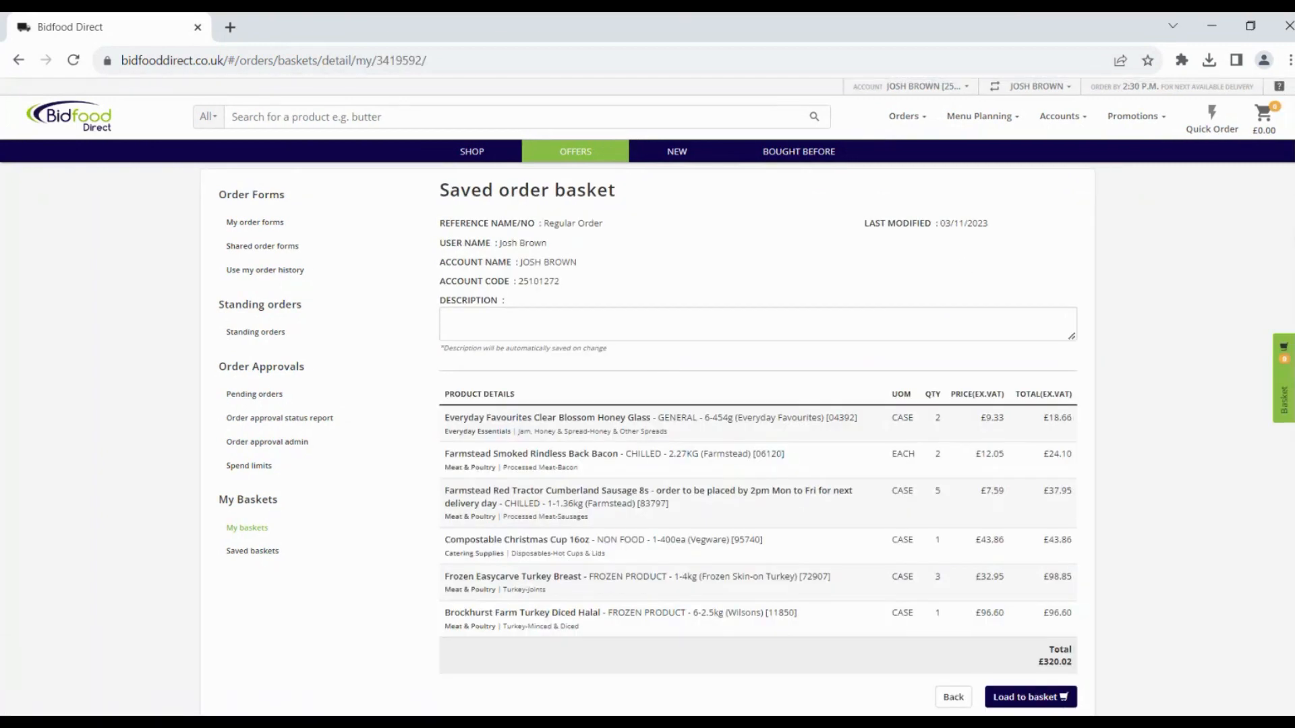
scroll(1016, 671, down, 1)
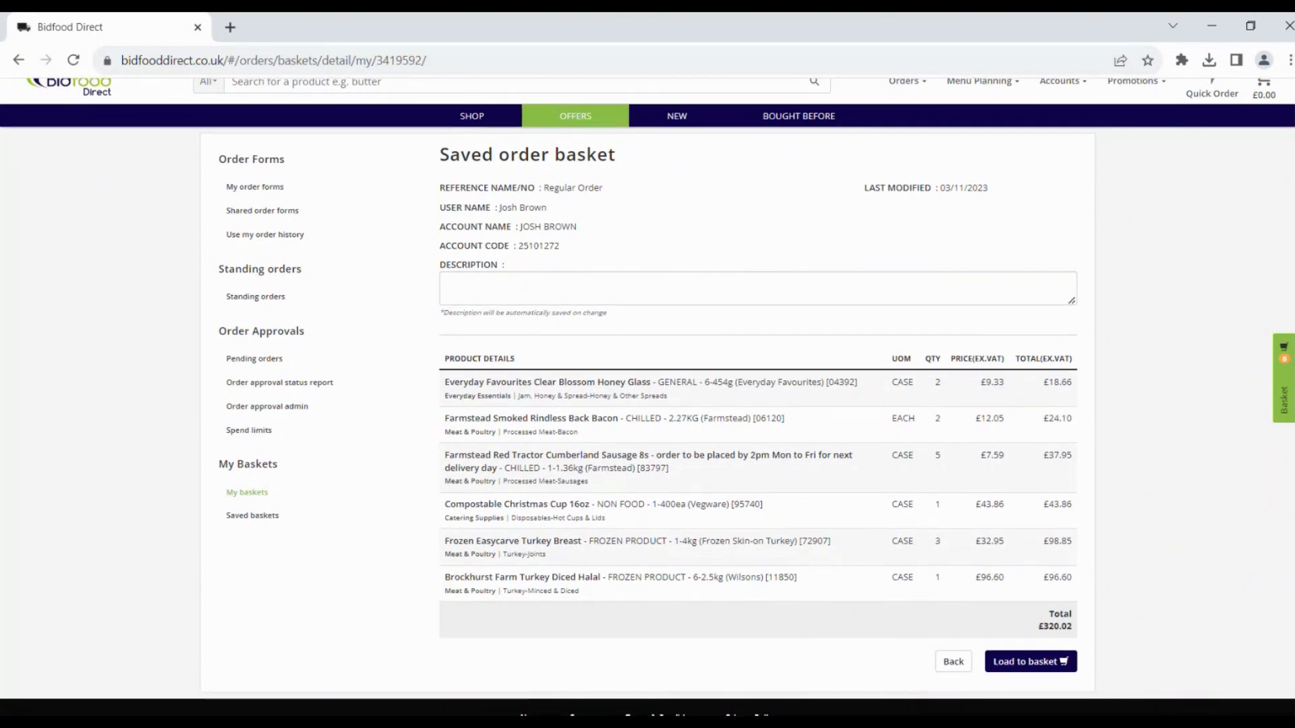
click(1035, 666)
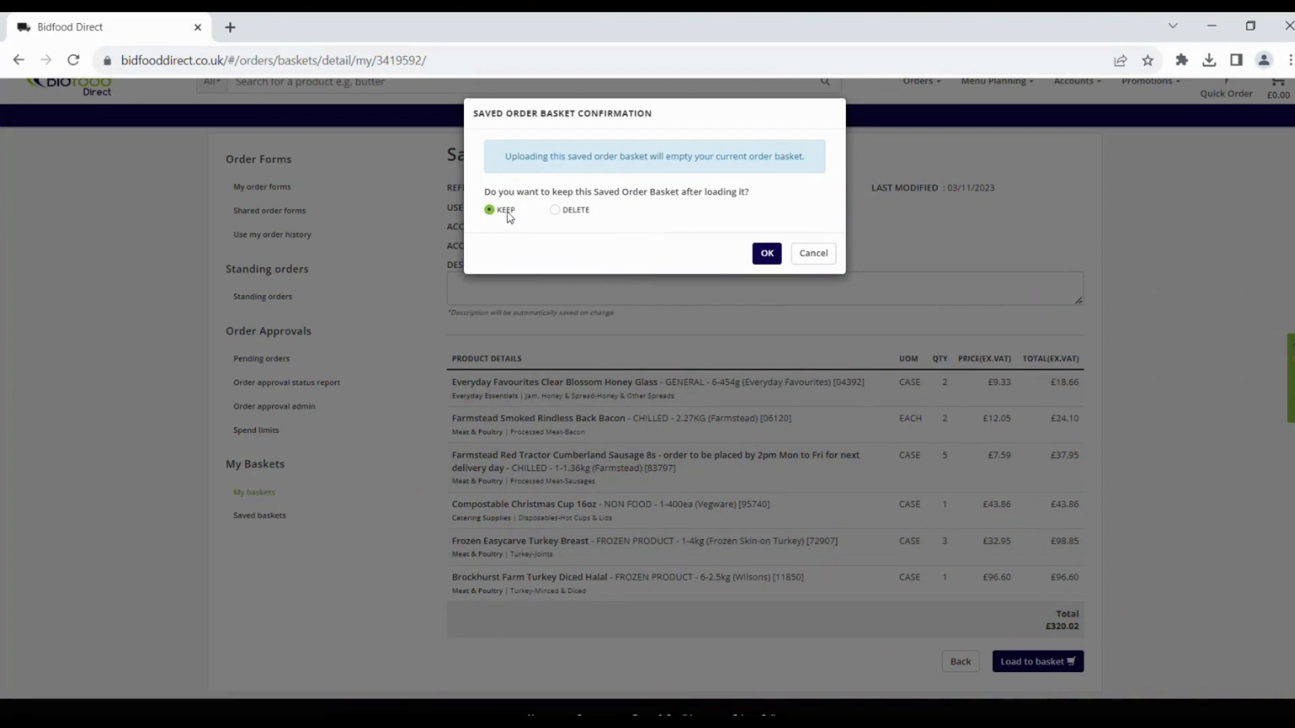
click(763, 256)
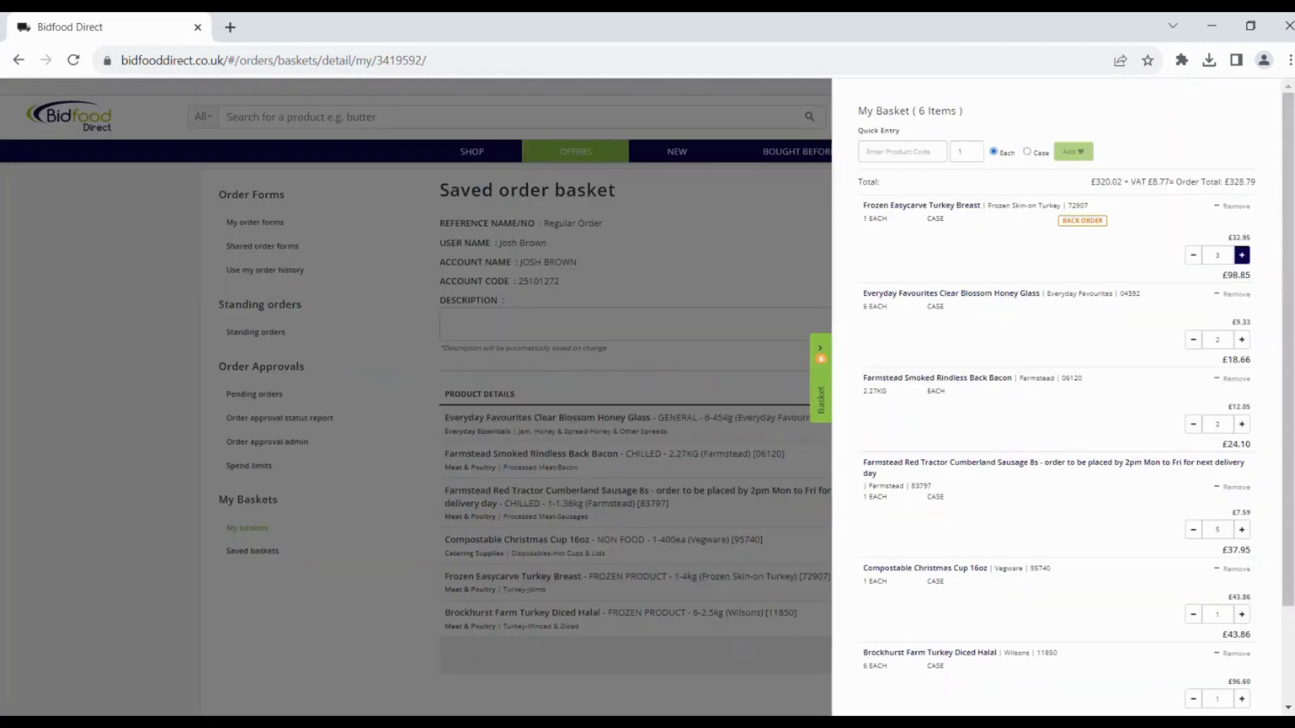
Set Frozen Easycarve Turkey Breast to quantity 1 and Everyday Favourites Clear Blossom Honey Glass to 3 in the basket, and close it
click(1193, 255)
click(1193, 255)
click(1241, 339)
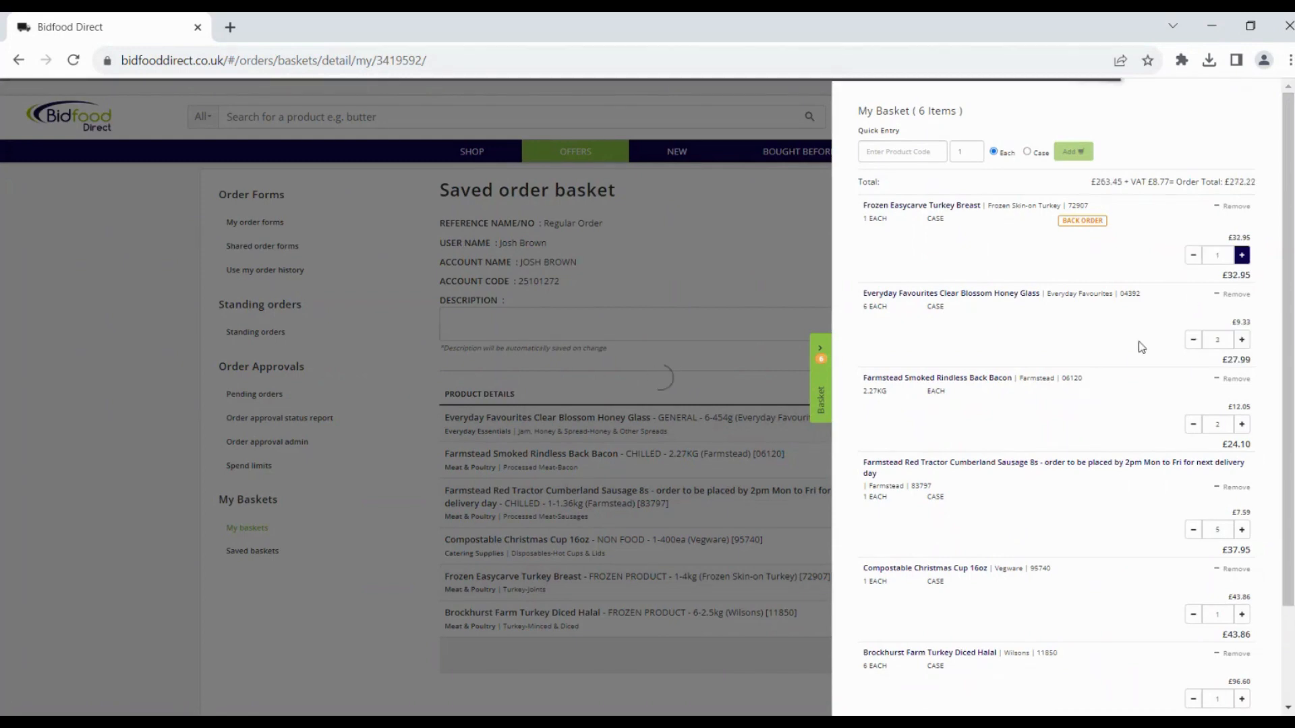
click(728, 290)
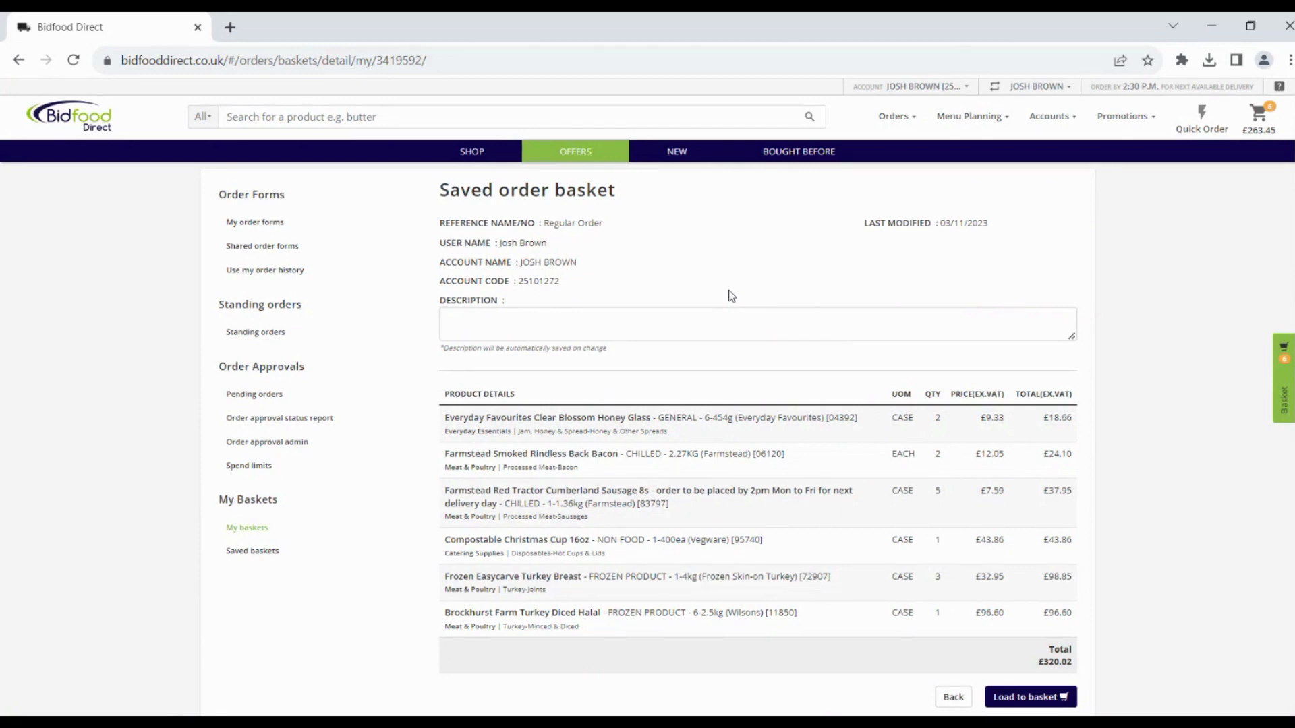
Start a new standing order named "Weekly Milk Order" with the order reference "WEEKLY MILK", and continue to its delivery schedule
click(911, 120)
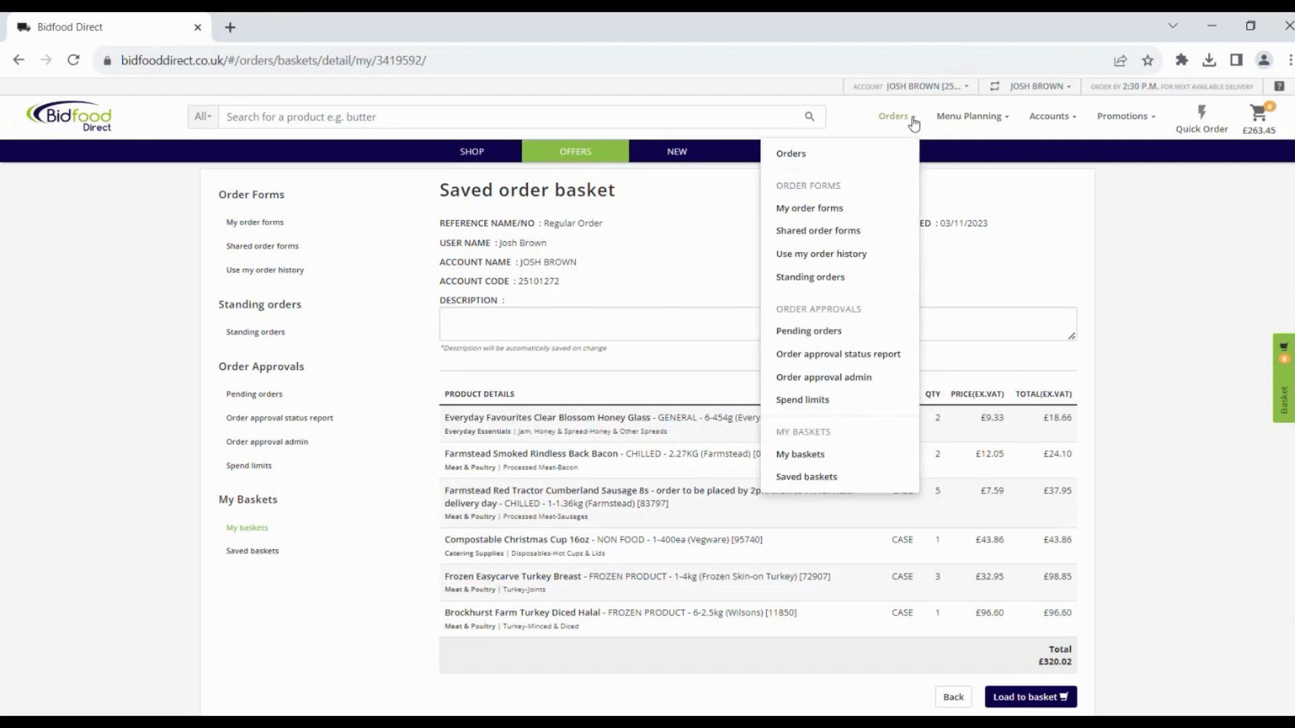
click(851, 285)
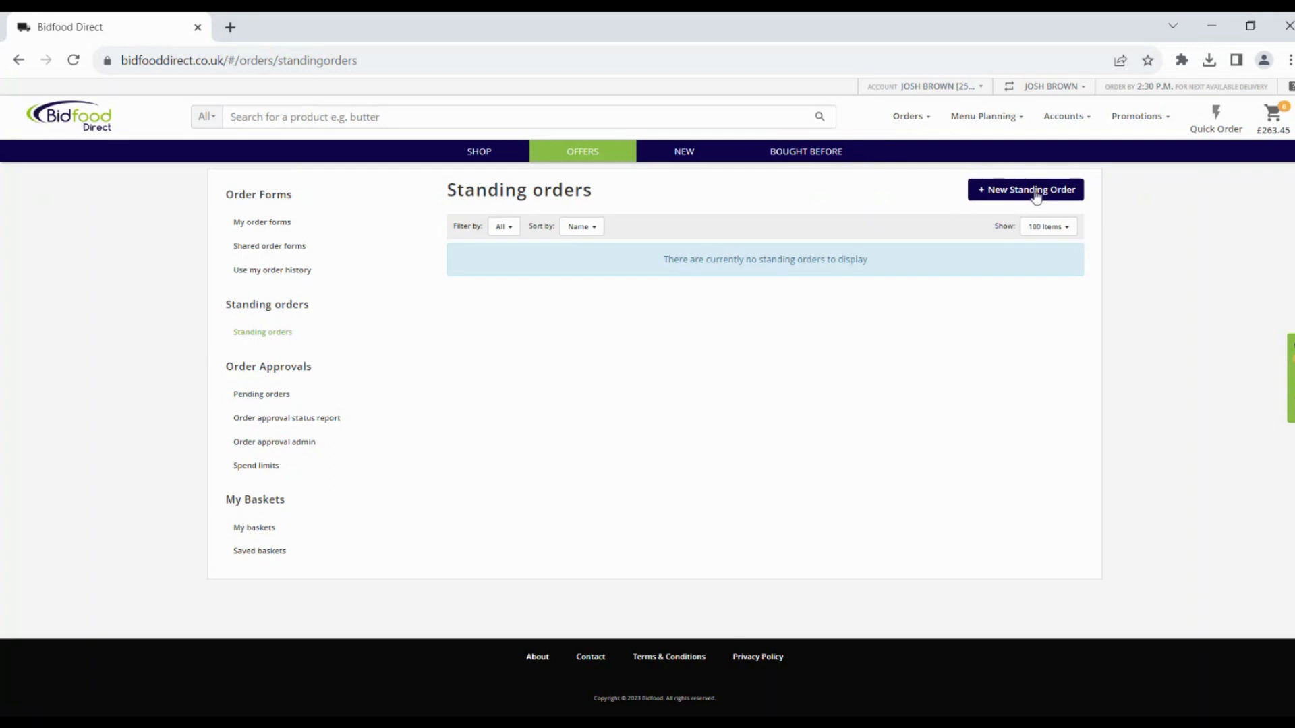
click(1082, 202)
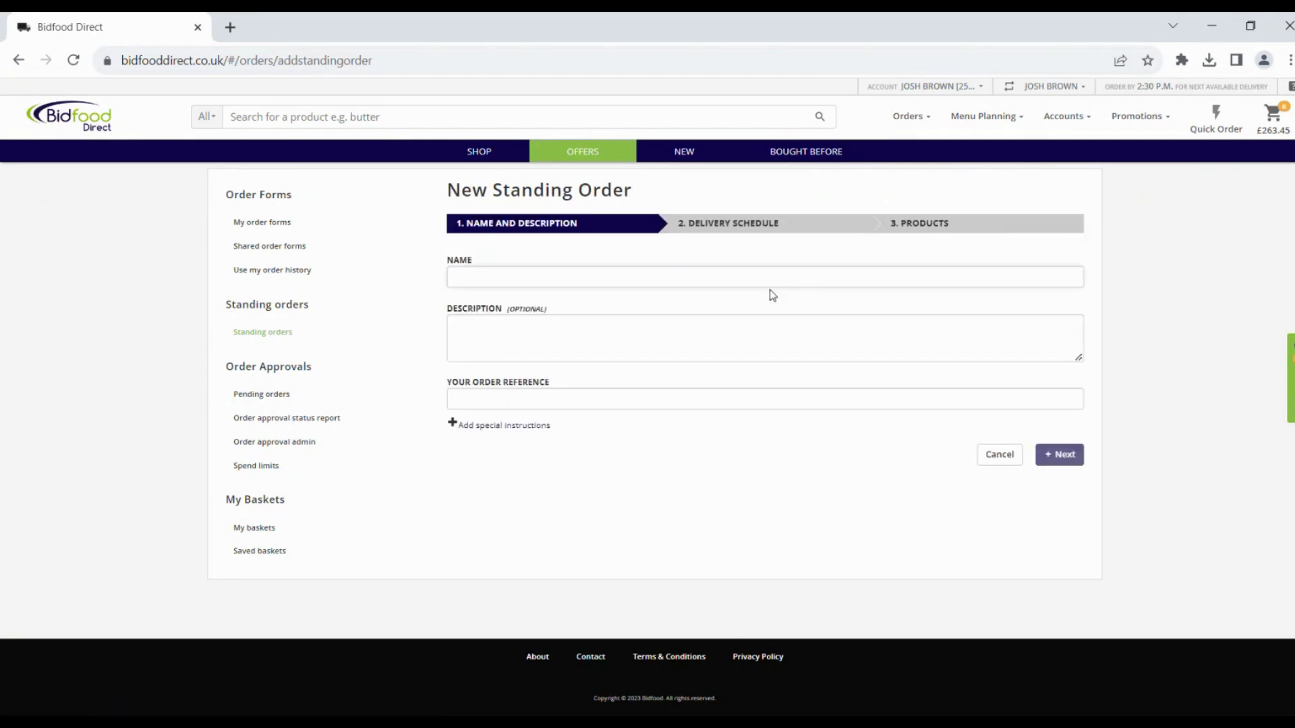
text(Weekly)
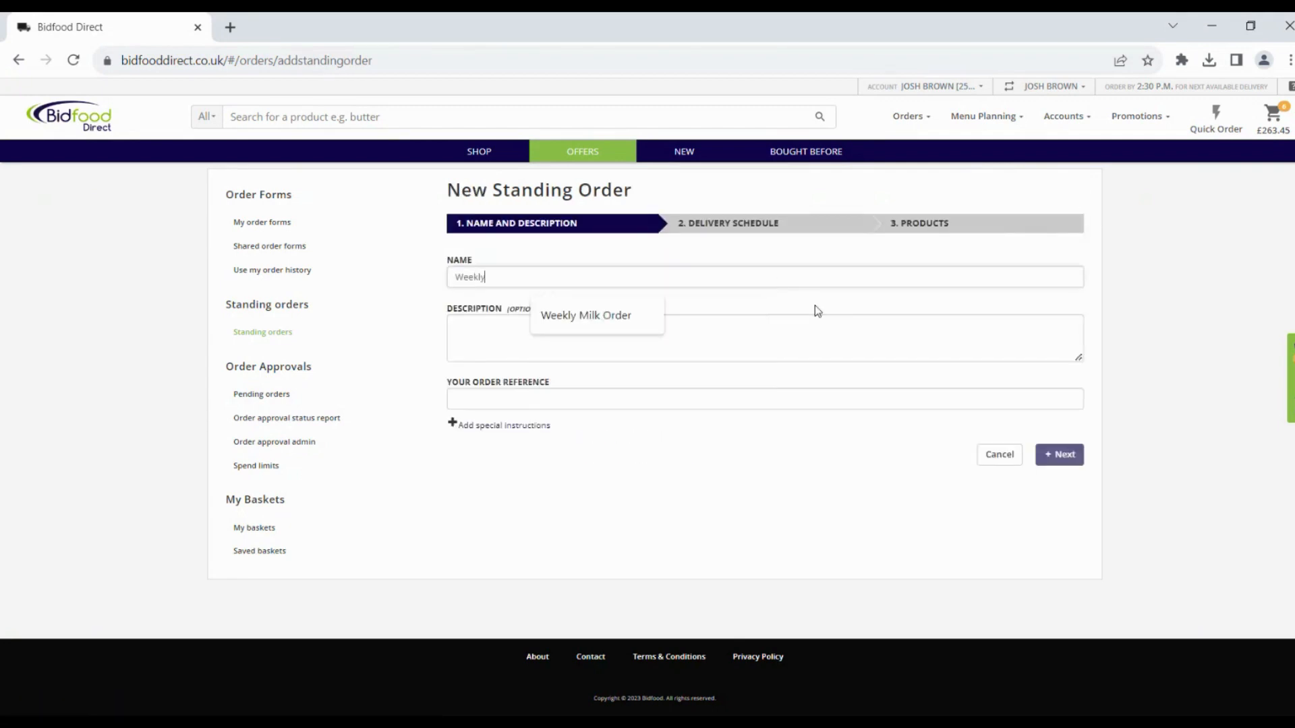
click(625, 323)
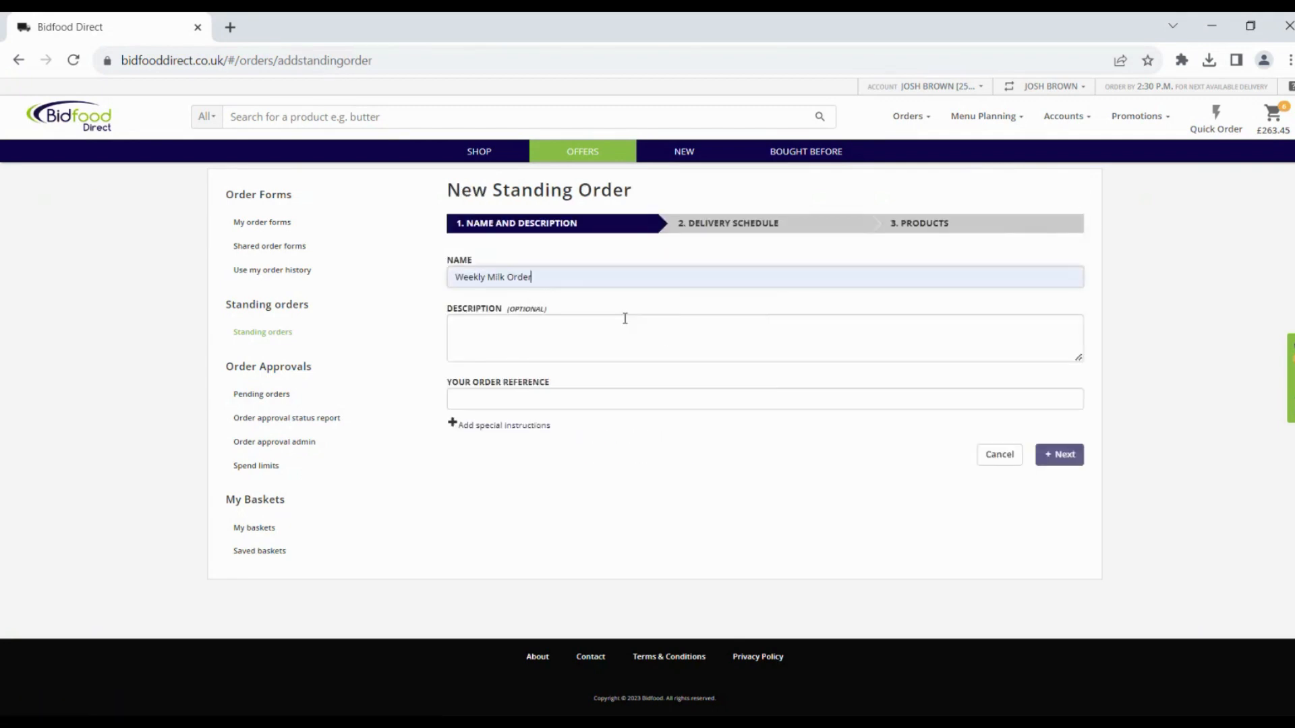
click(605, 331)
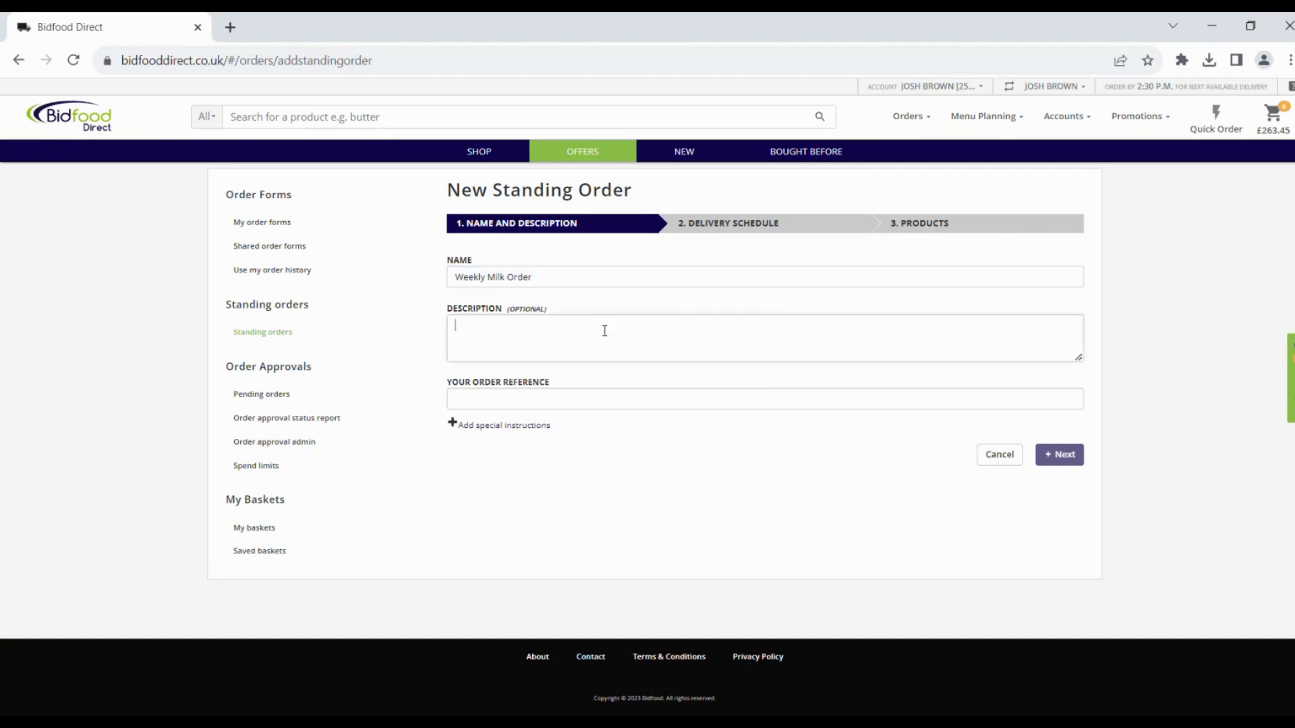
click(643, 402)
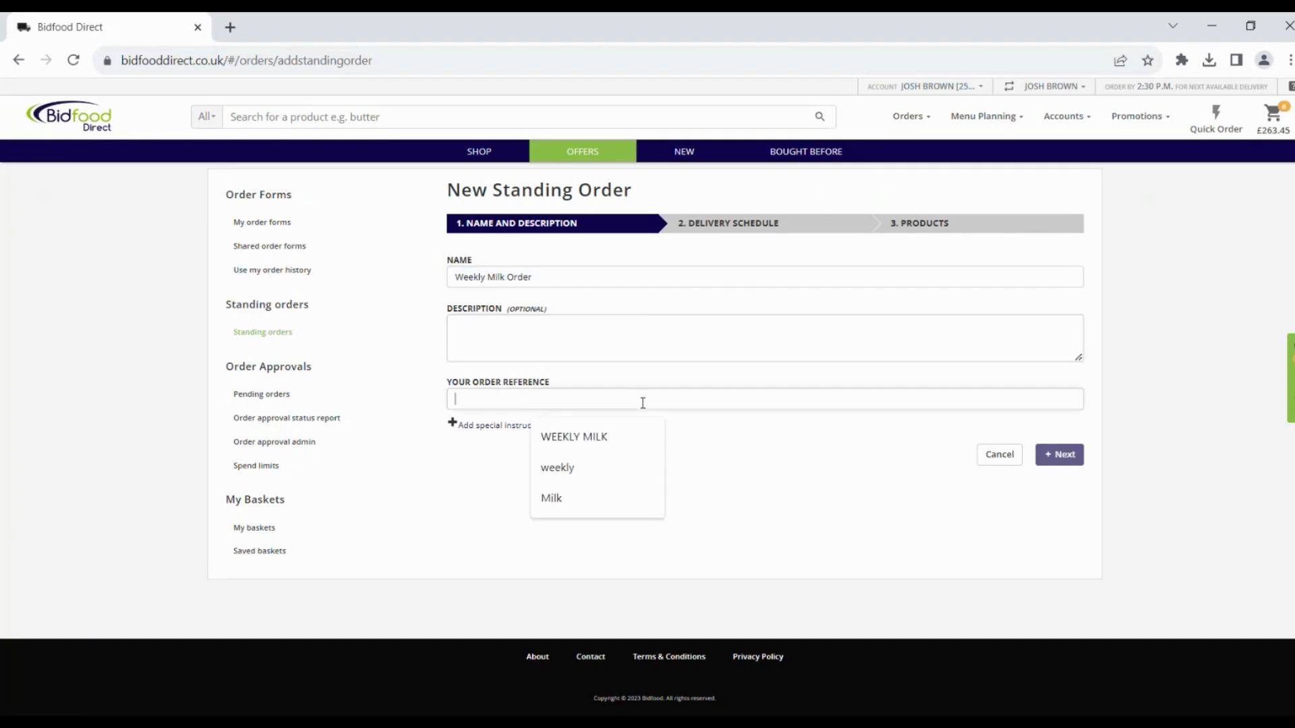
click(753, 457)
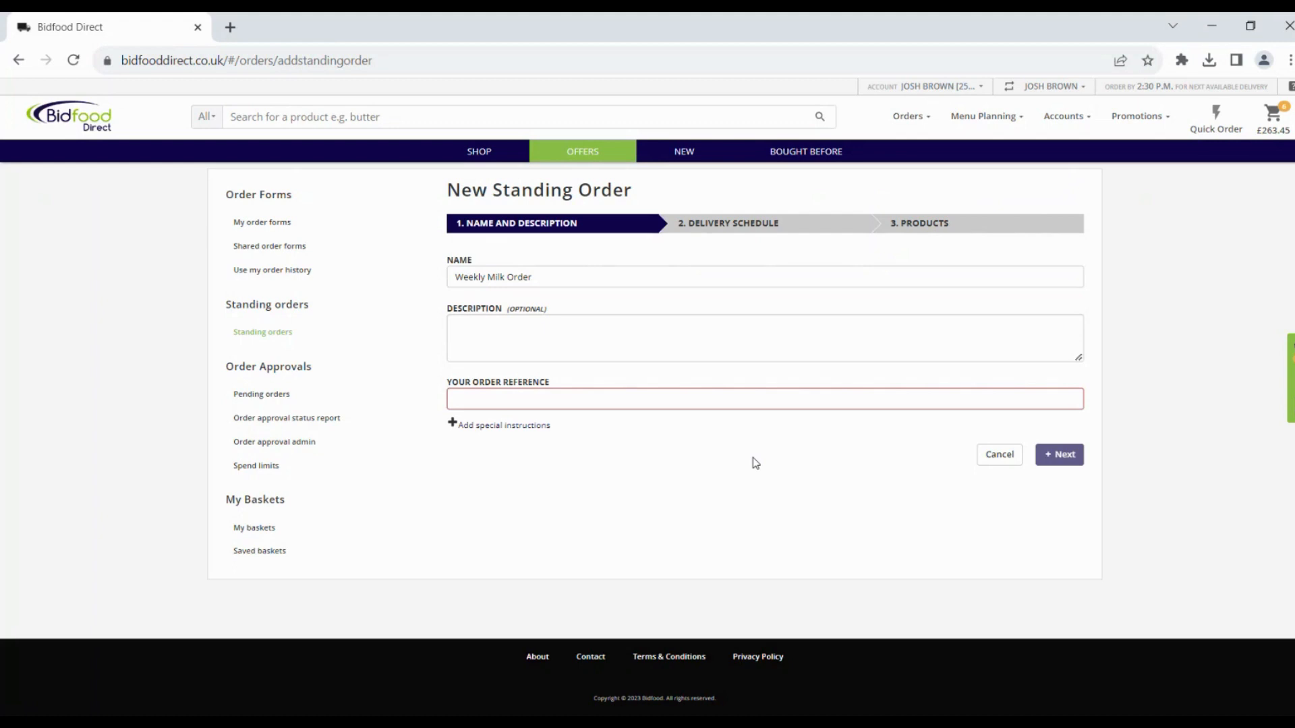
click(685, 401)
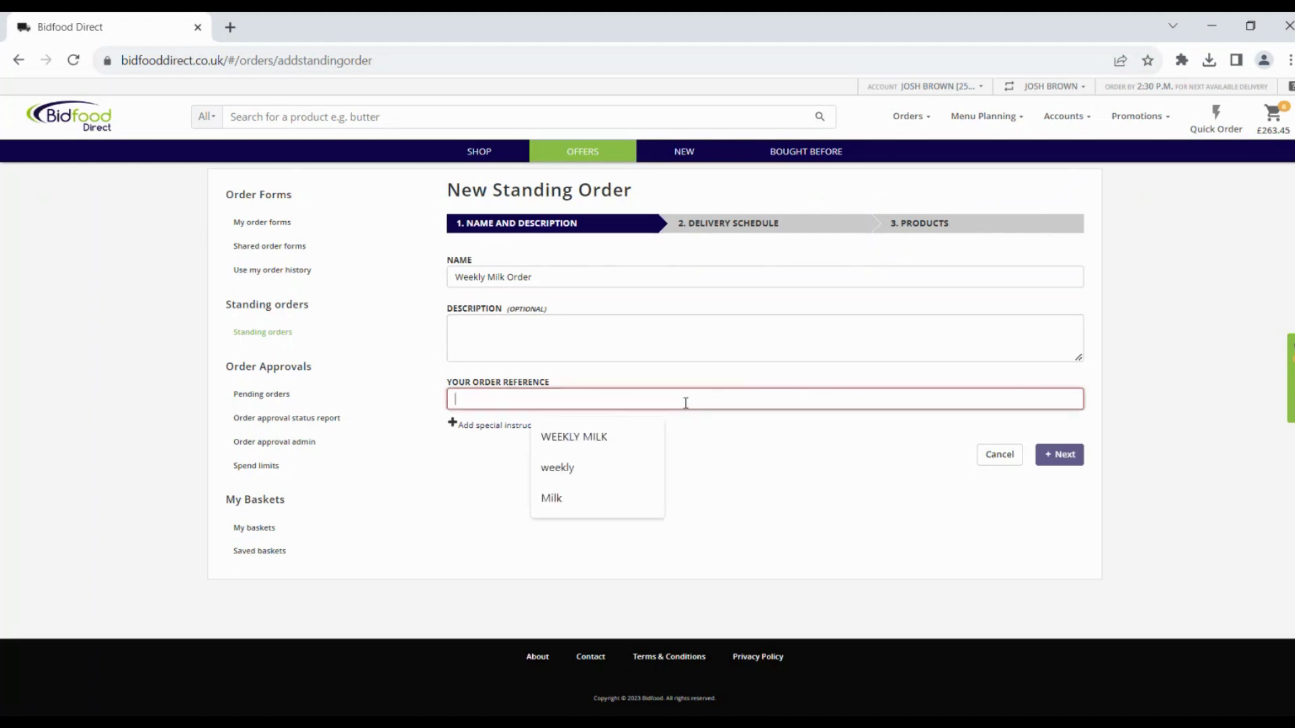
click(601, 445)
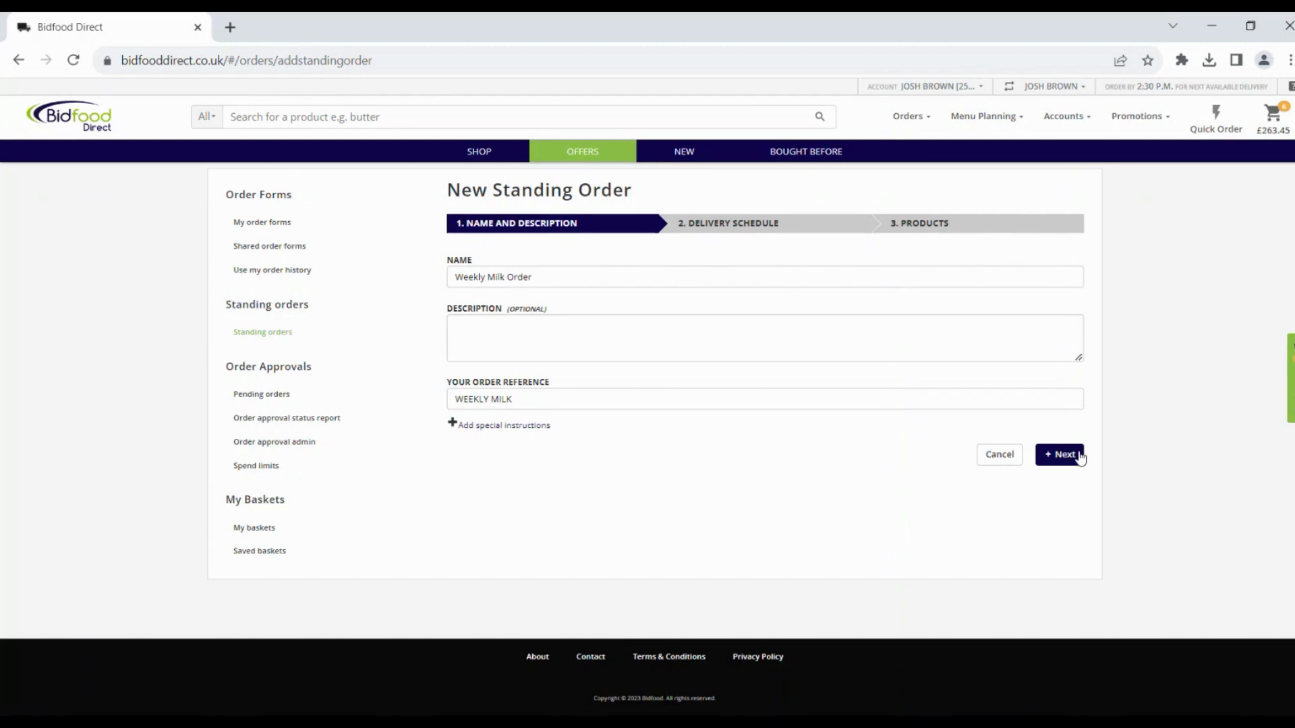
click(1059, 455)
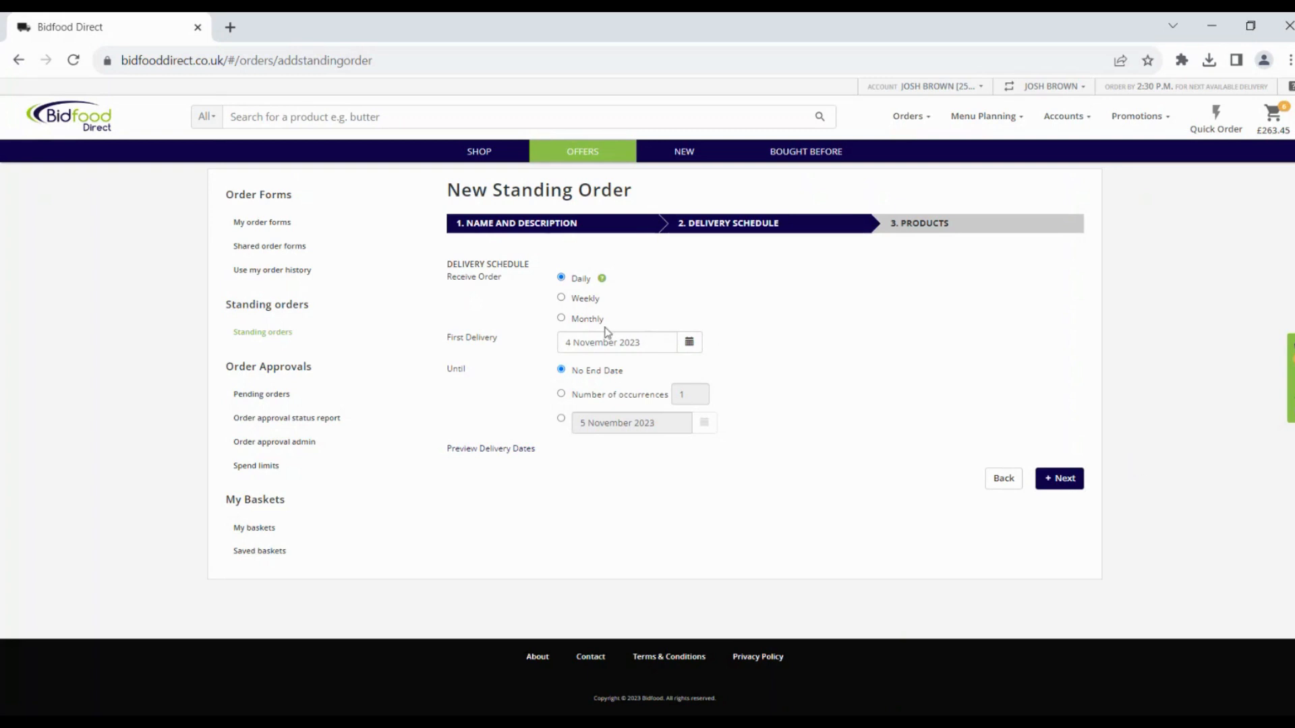
Schedule the standing order weekly on Monday, with the first delivery on 6 November 2023
click(560, 299)
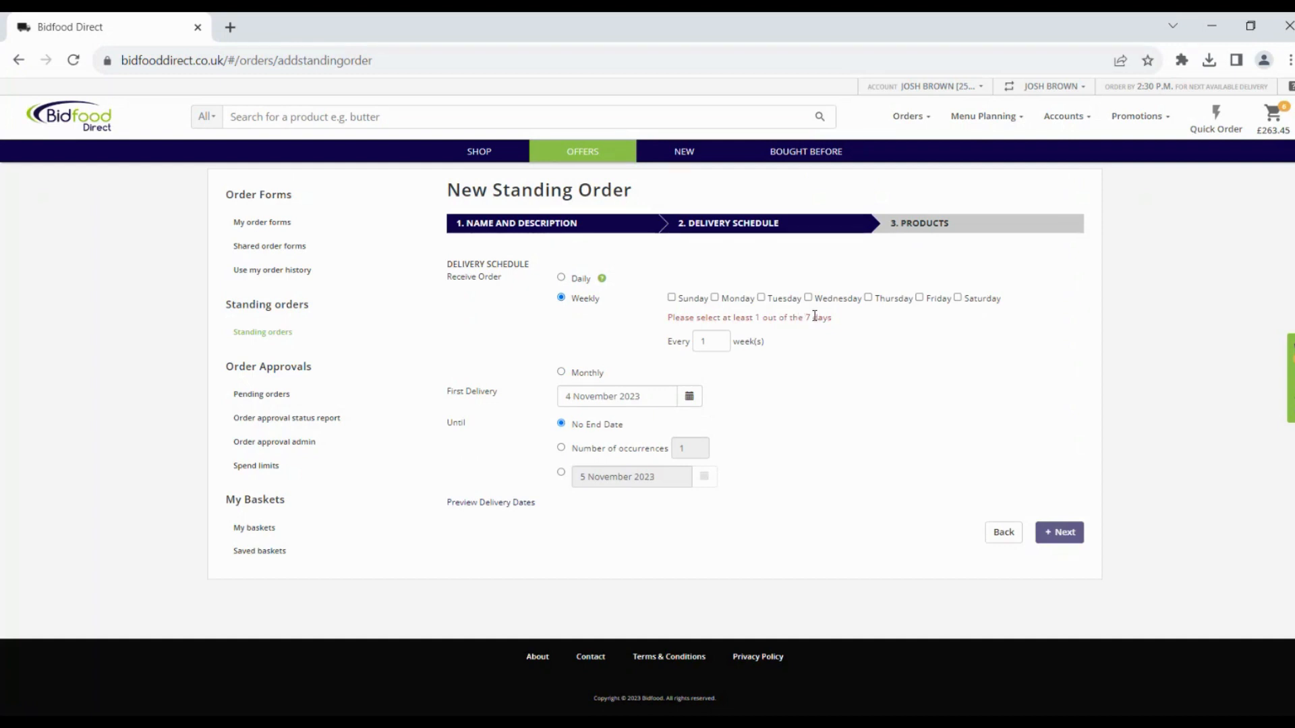
click(715, 298)
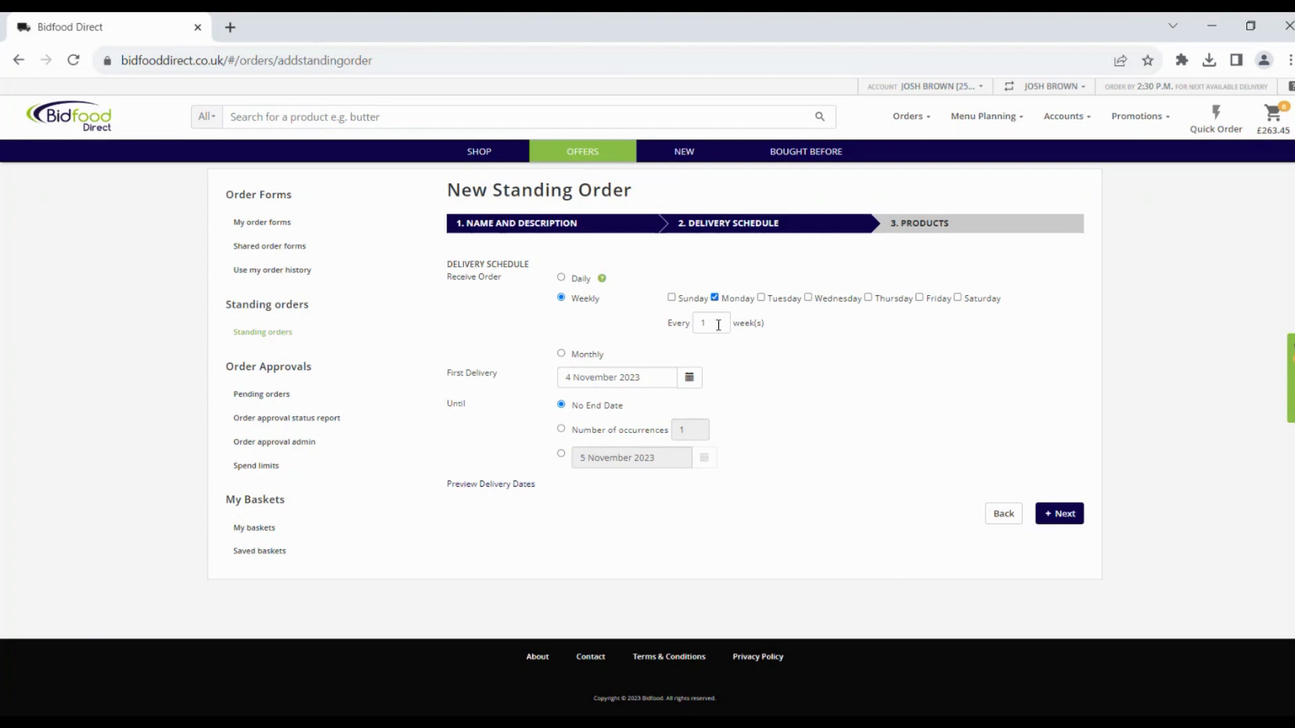
click(689, 380)
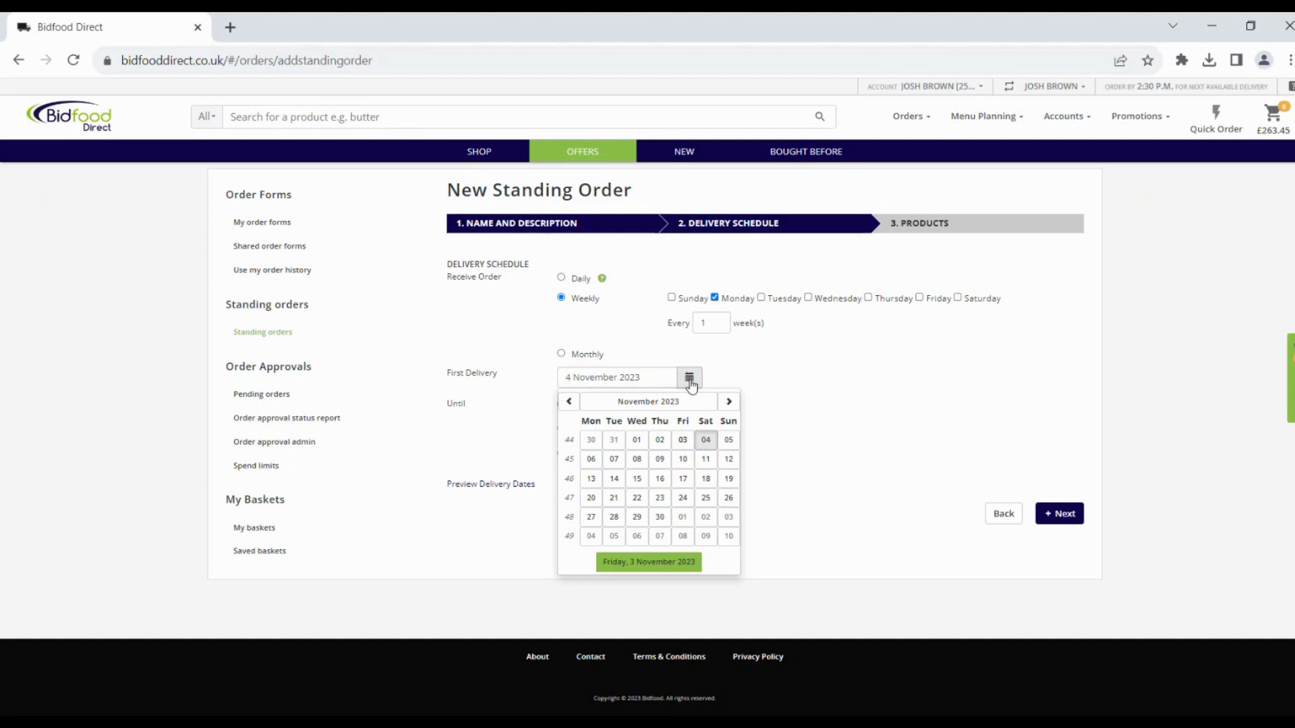
click(592, 461)
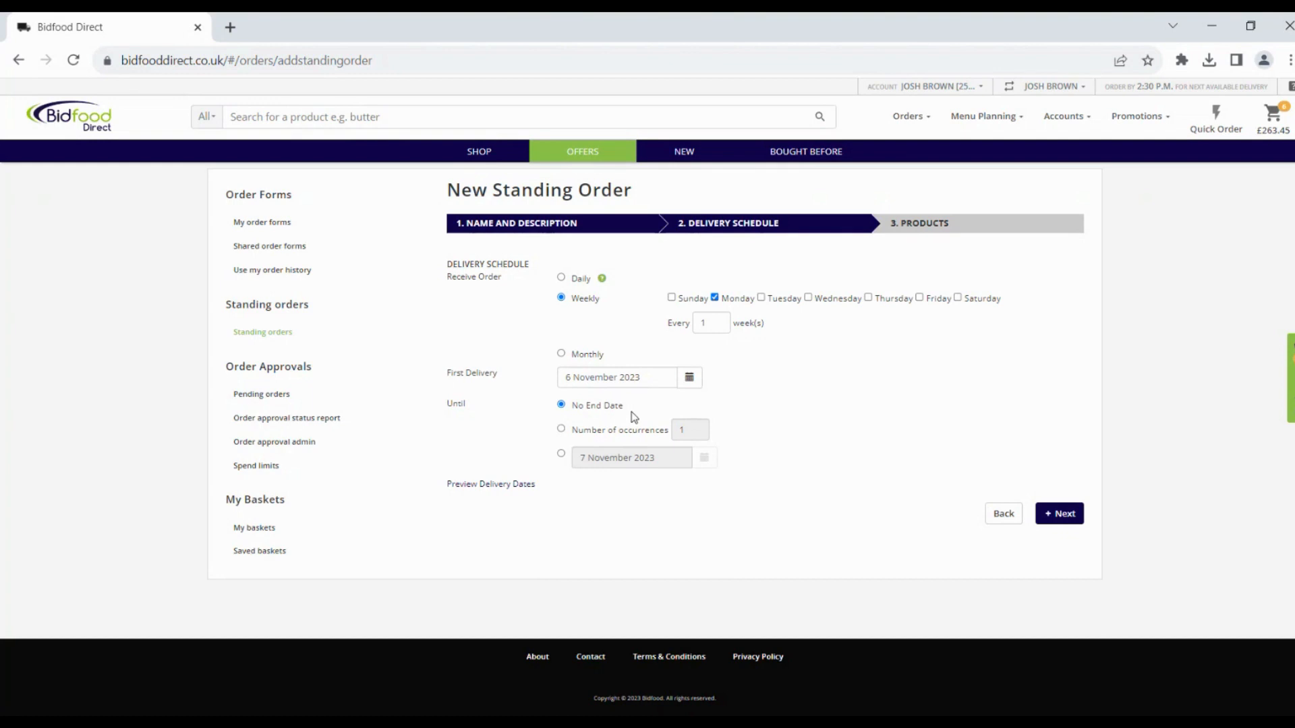
click(562, 430)
click(561, 405)
click(561, 354)
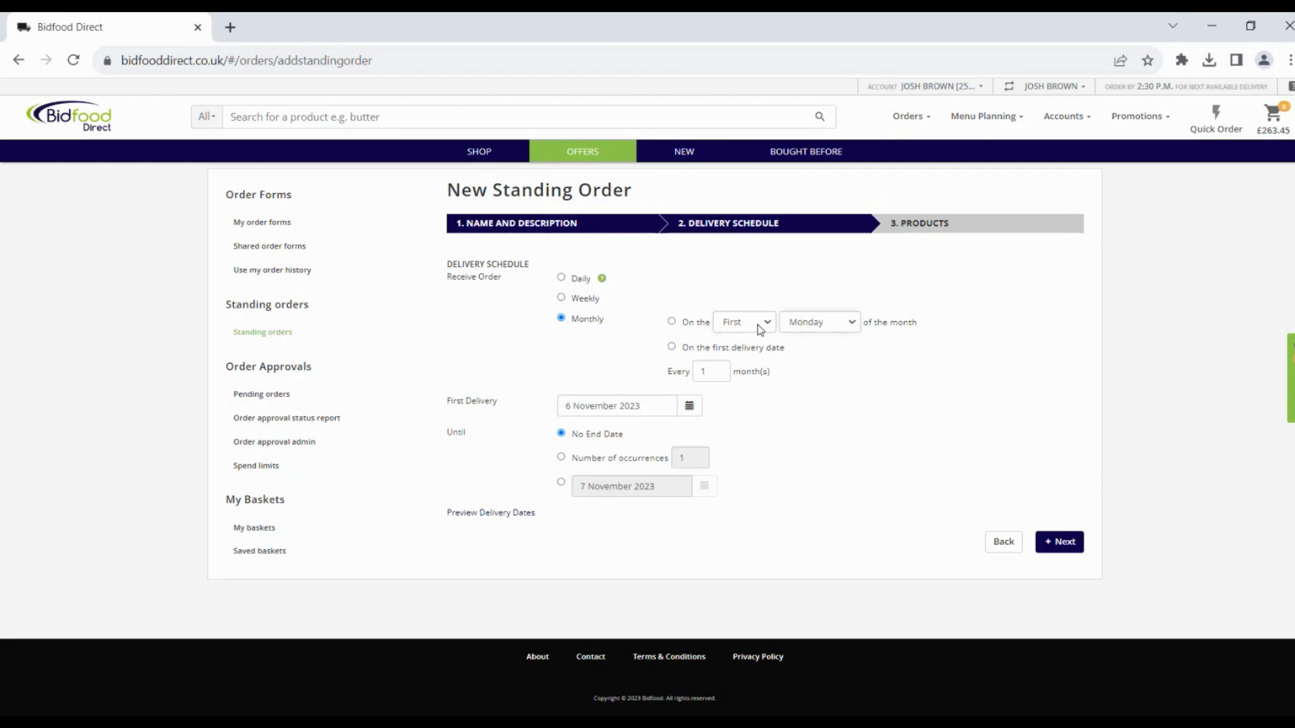
click(562, 298)
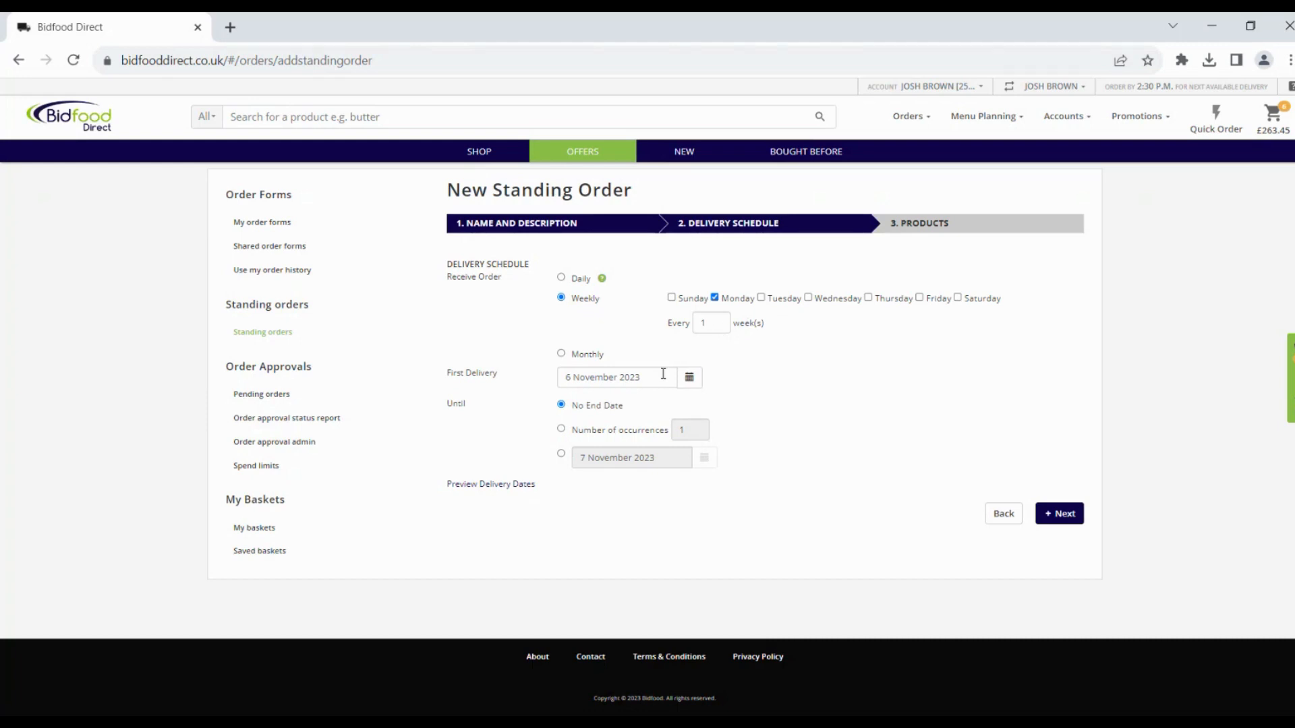
Create the standing order with products added manually, and search for products to add using the keyword "milk"
click(1064, 518)
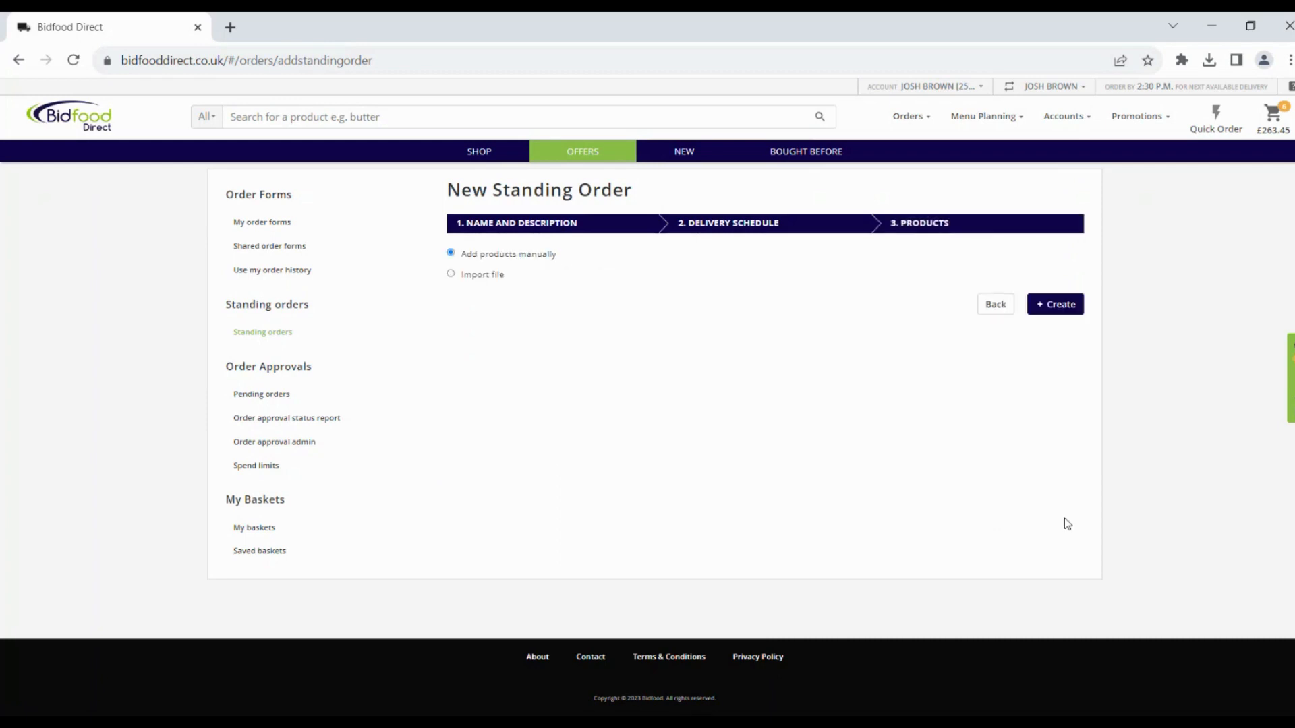
click(1072, 314)
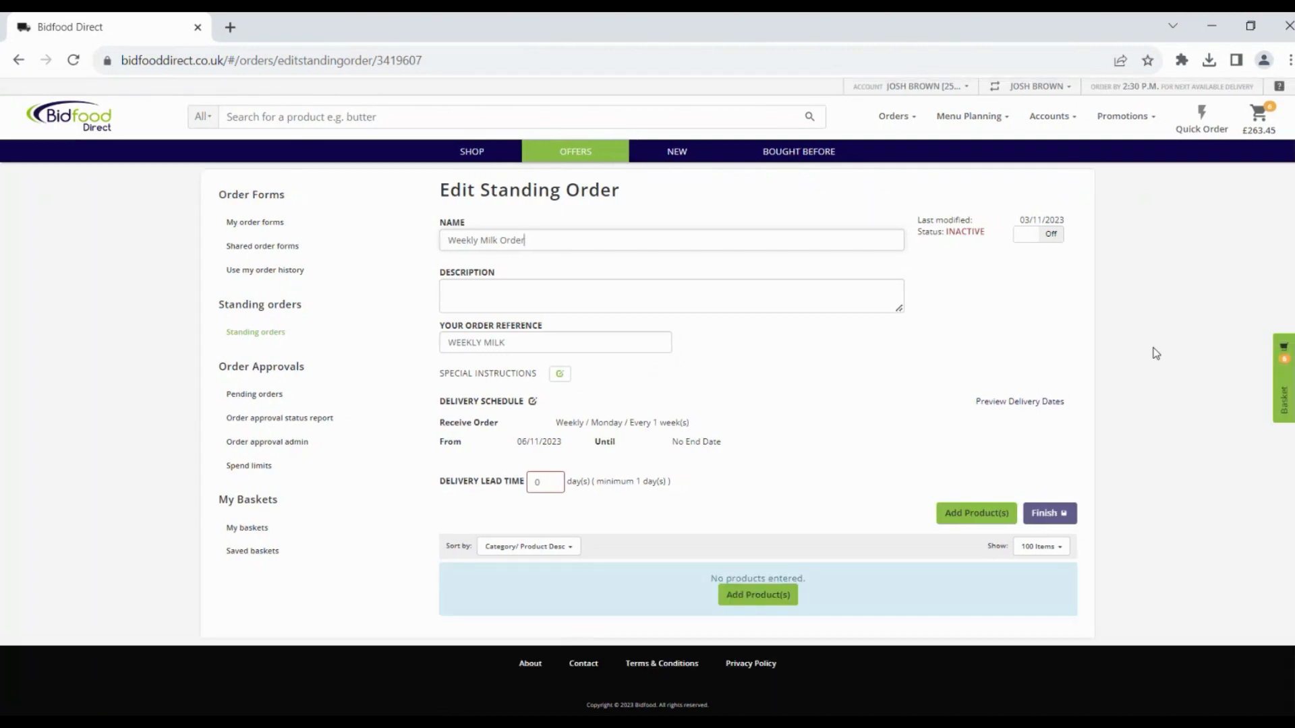
click(993, 512)
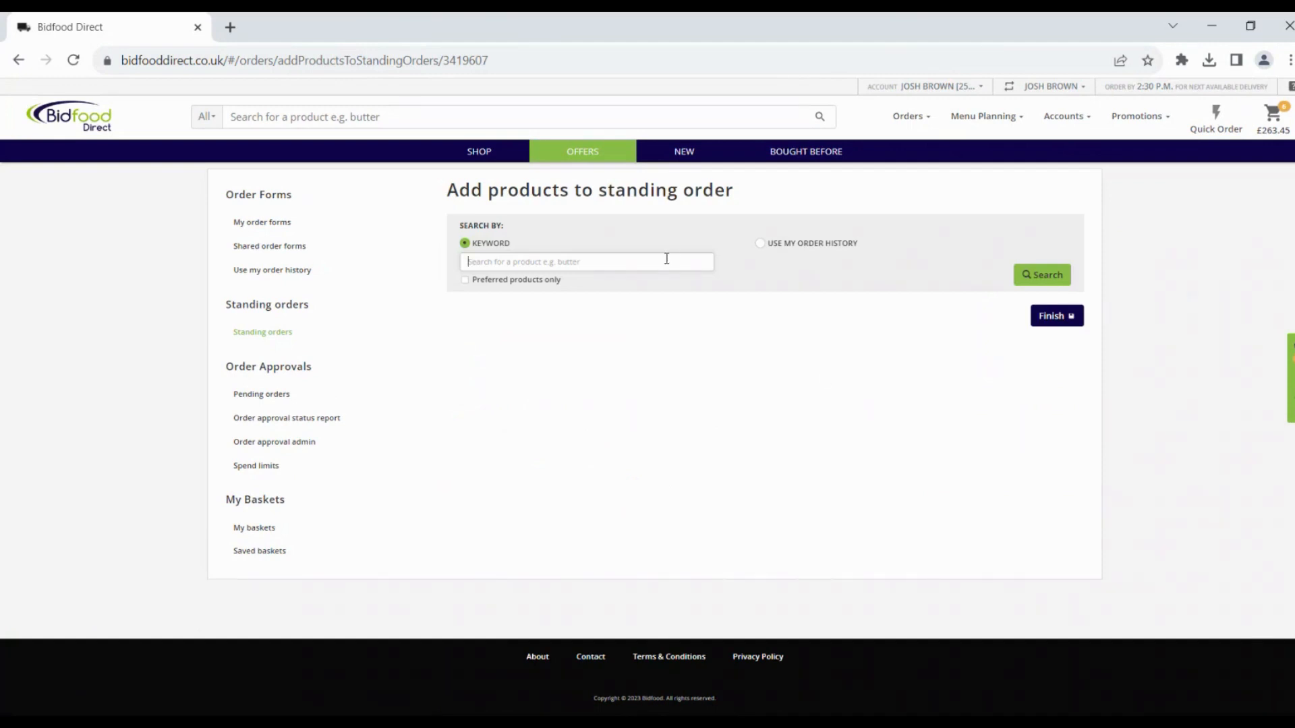
text(milk)
key(Return)
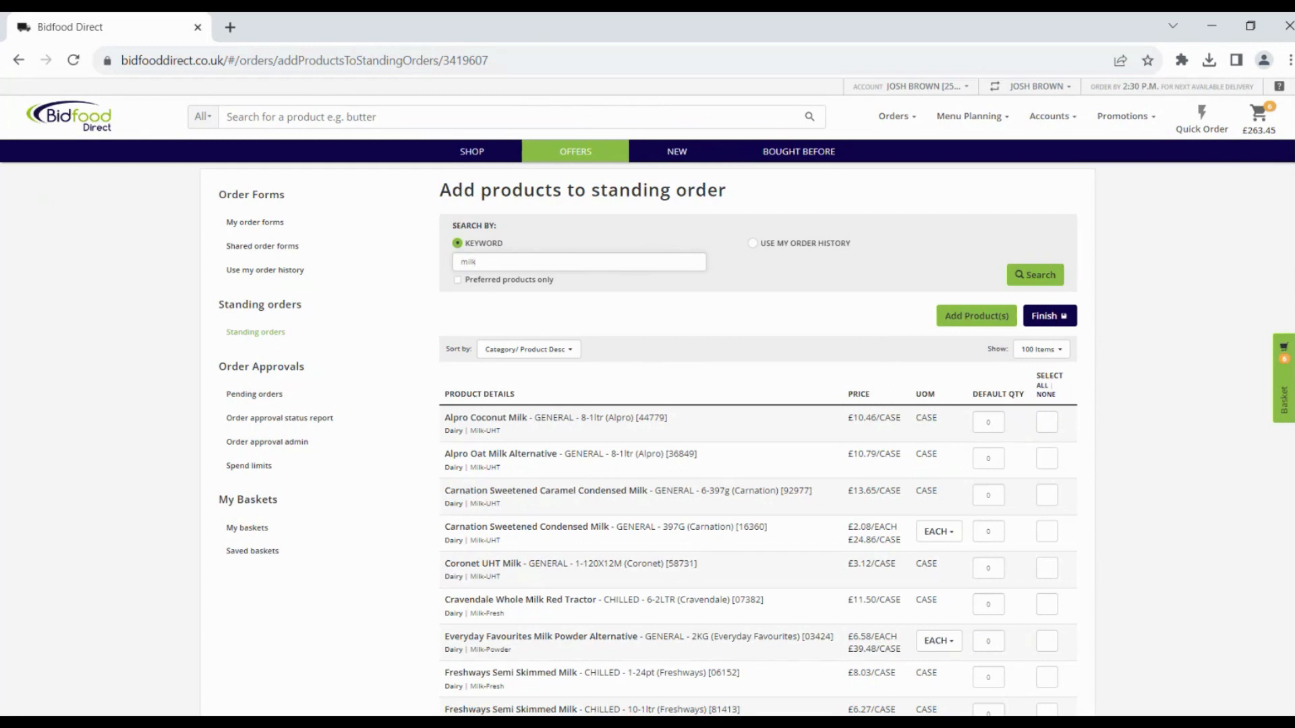
Select Freshways Semi Skimmed Milk 1-24pt with quantity 5, Semi Skimmed Milk Red Tractor 10-1pt with 2, and Skimmed Milk Red Tractor 10-1pt with 1
scroll(648, 397, down, 1)
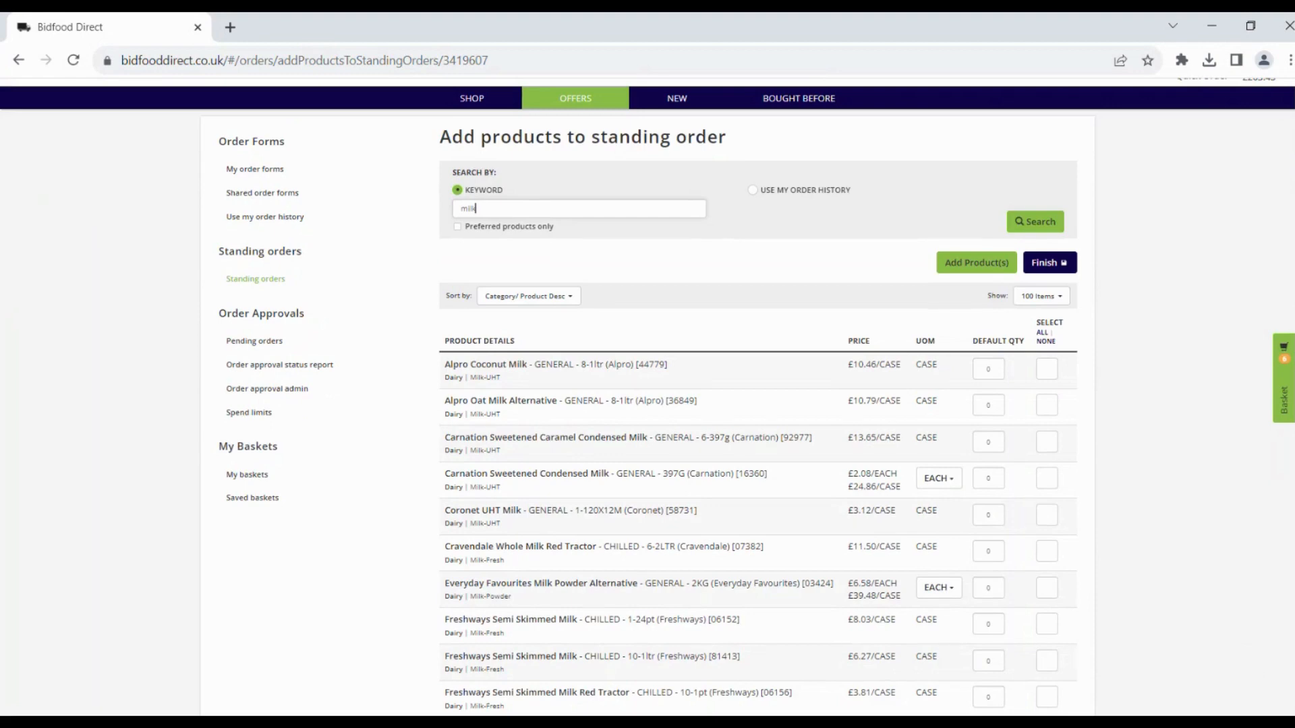
scroll(648, 397, down, 1)
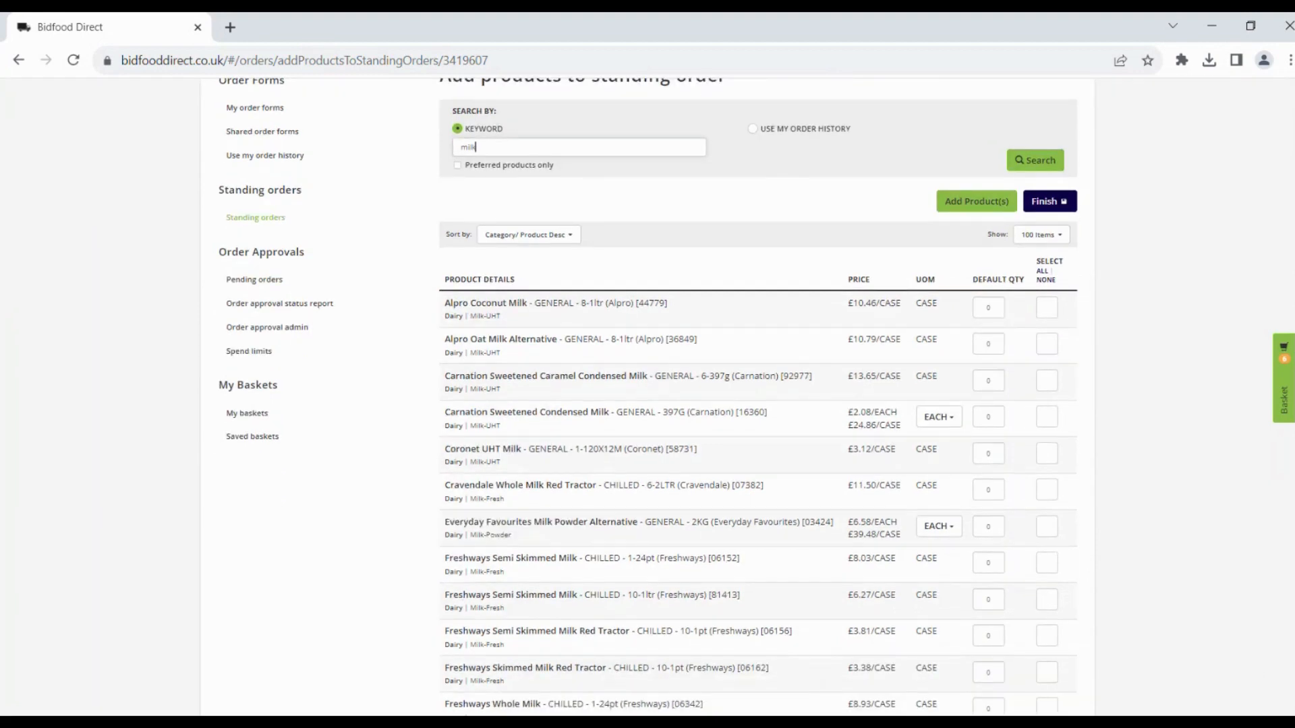
scroll(648, 396, down, 1)
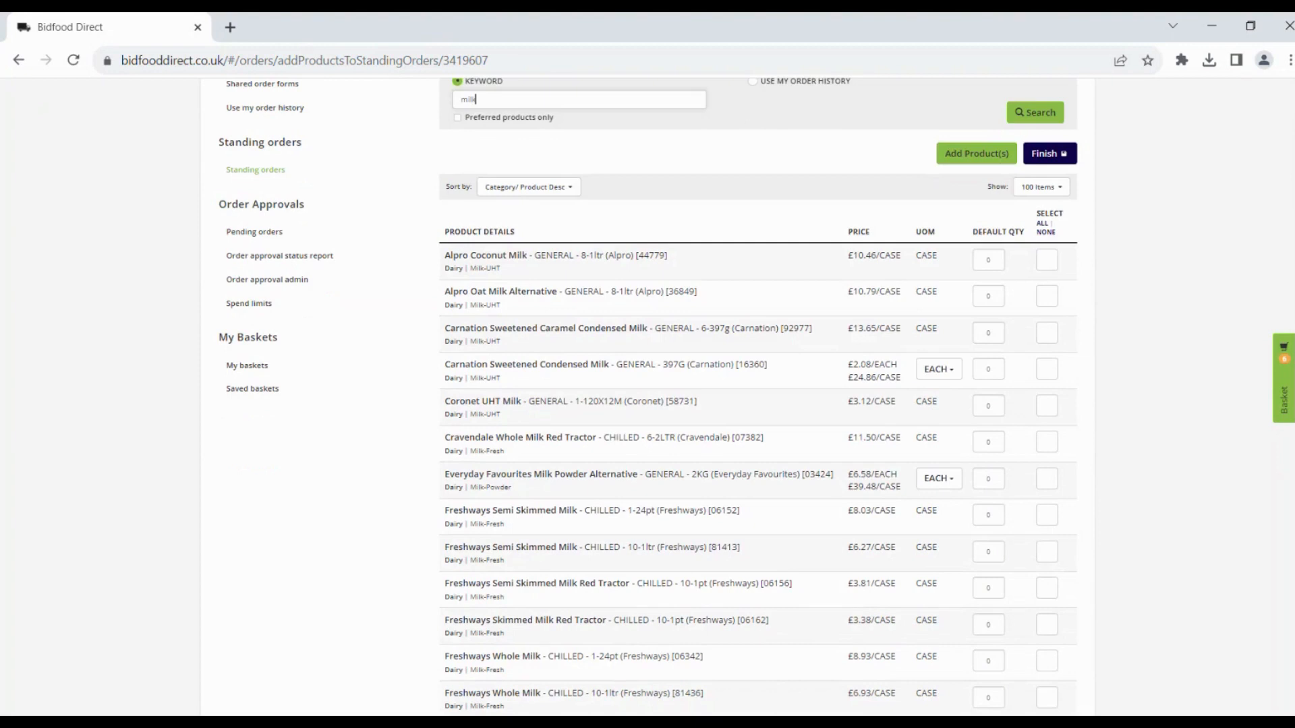
scroll(1293, 203, down, 2)
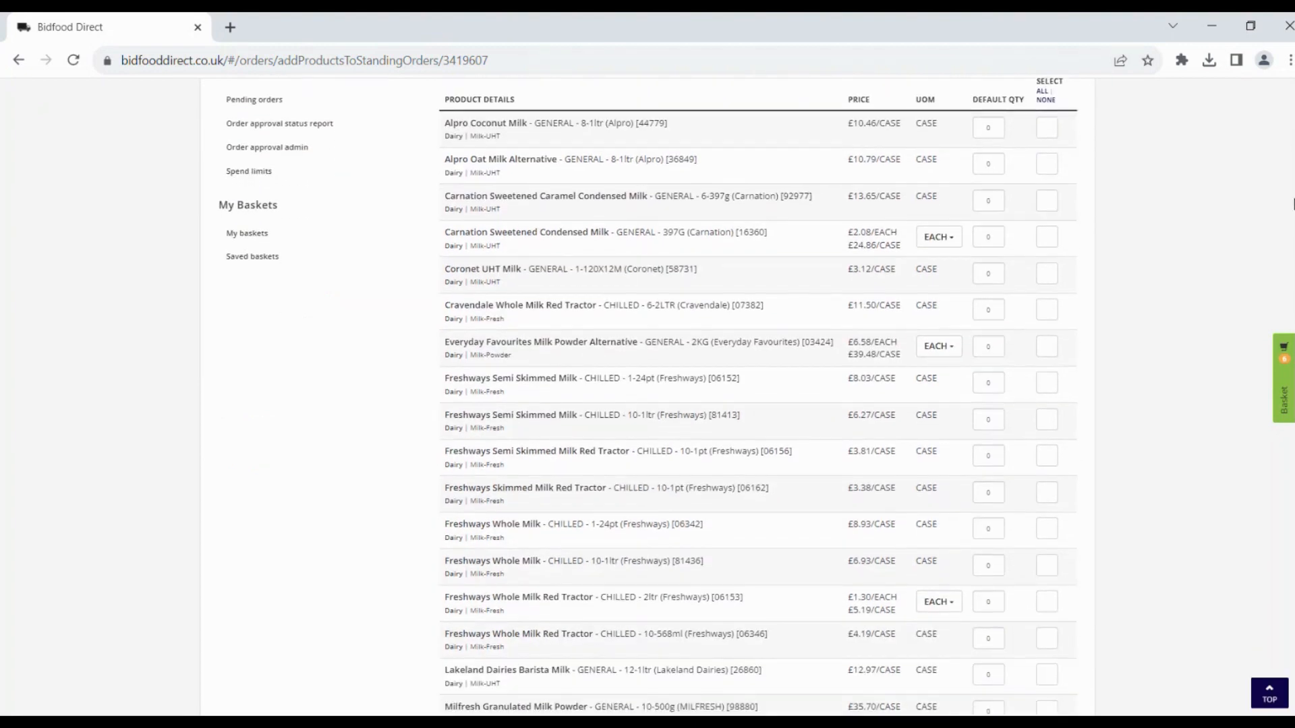
click(992, 383)
text(8)
click(989, 454)
text(2)
click(1042, 458)
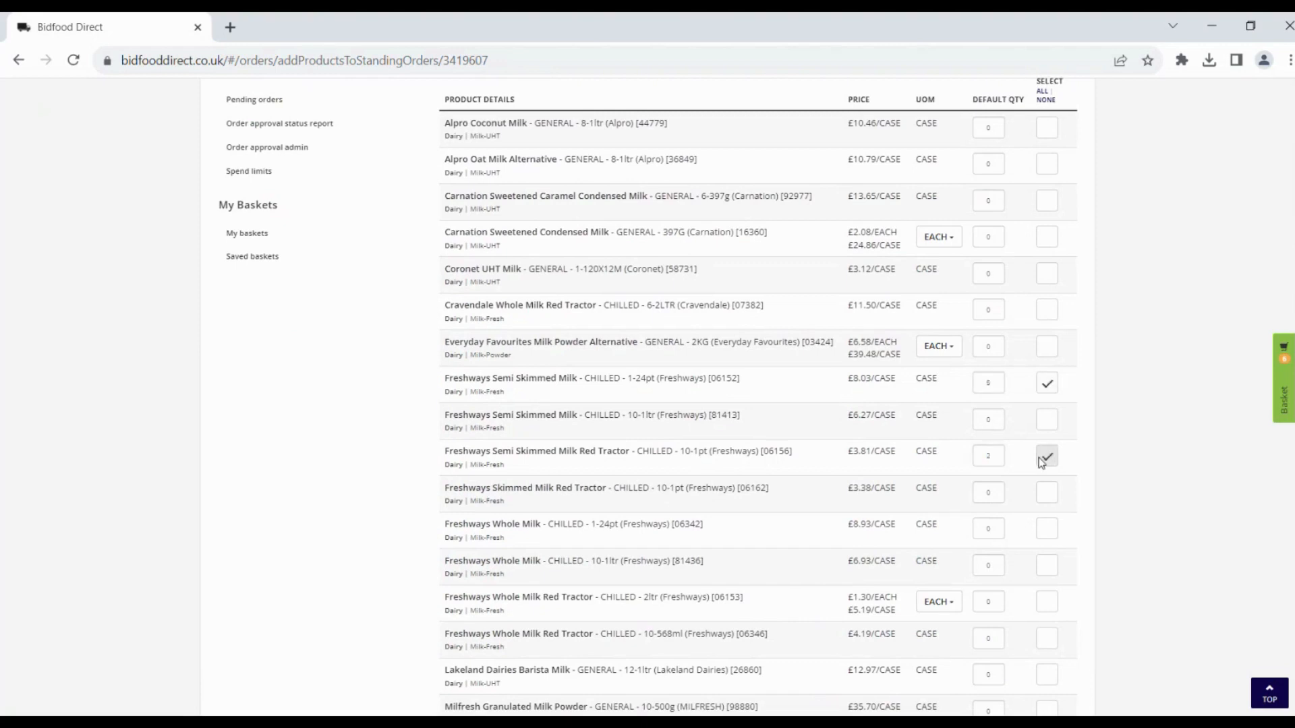
click(989, 493)
text(1)
click(1046, 494)
Add the selected milk products to the standing order and finish adding products
scroll(1045, 472, up, 3)
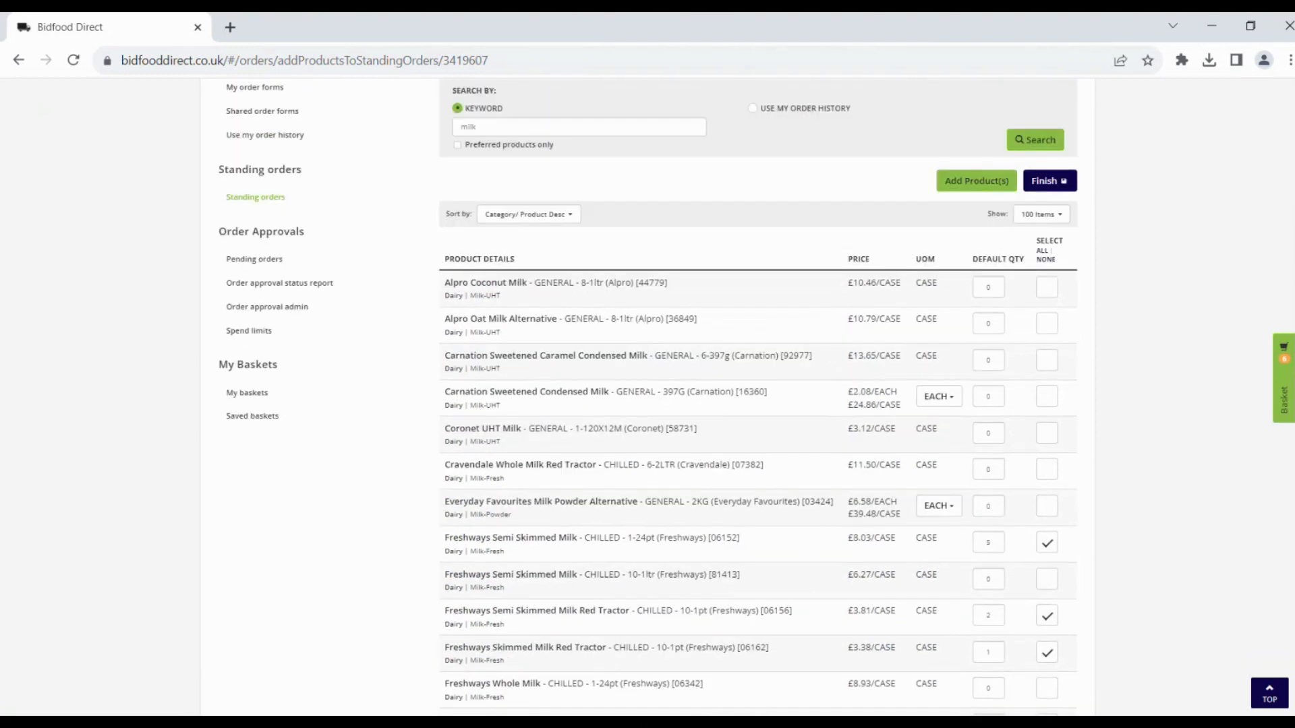
click(973, 182)
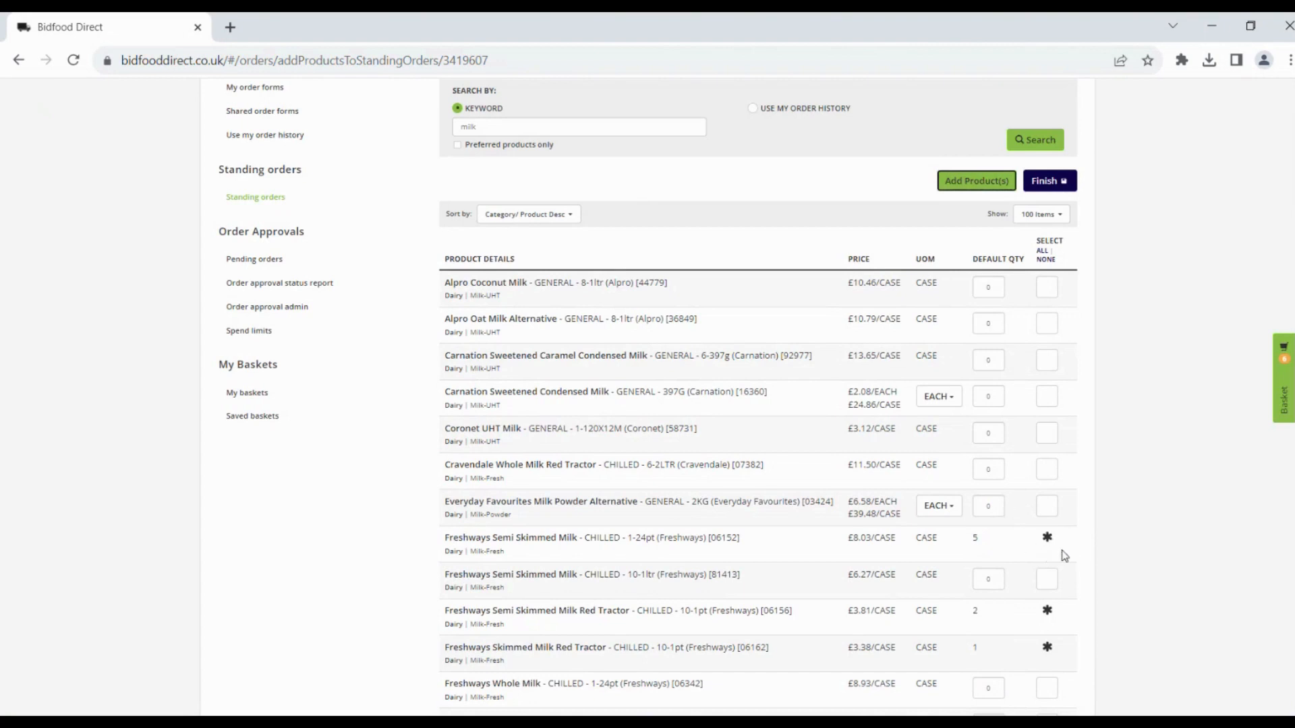
click(1062, 180)
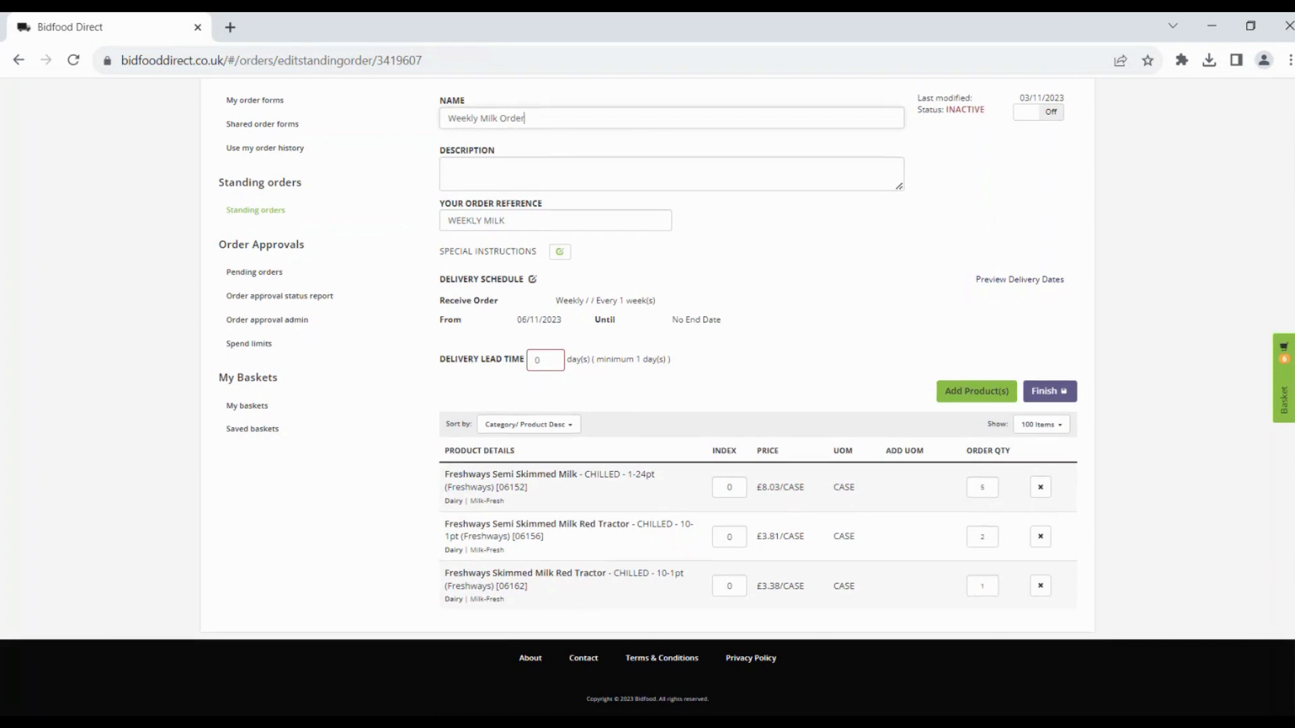
Switch the Weekly Milk Order standing order's status to active
scroll(647, 391, up, 2)
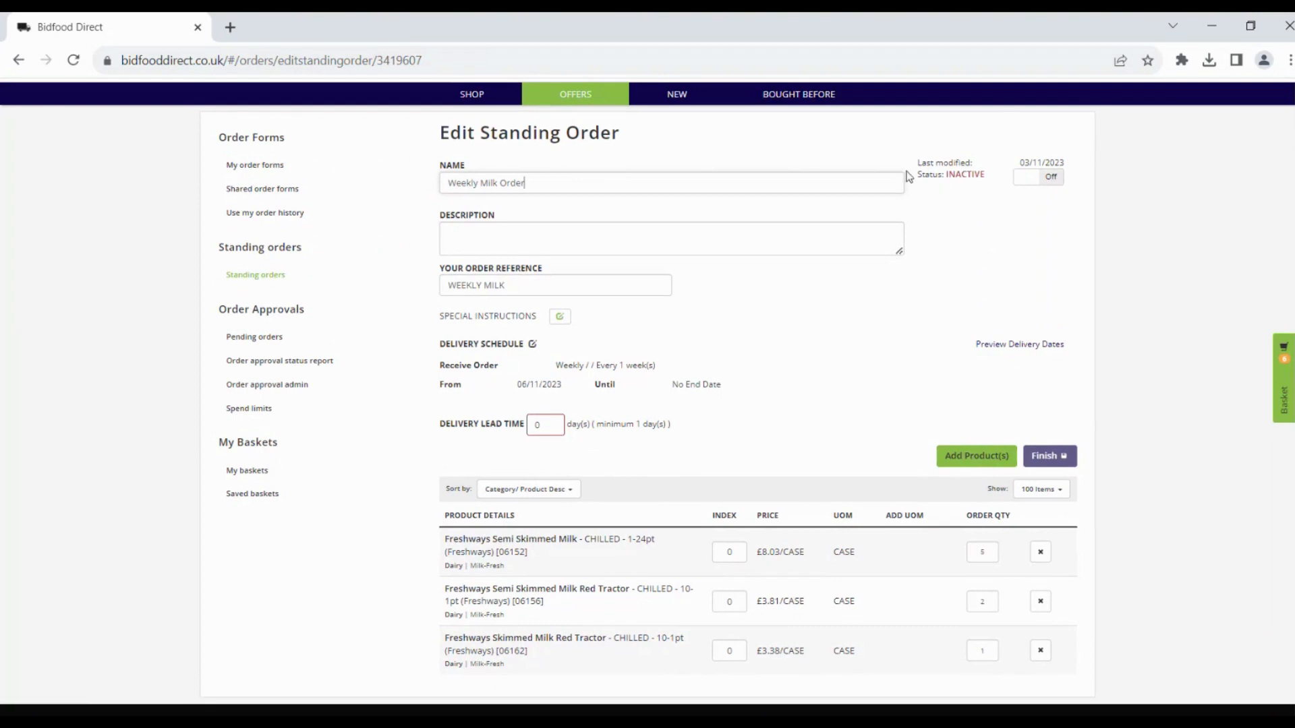
click(965, 175)
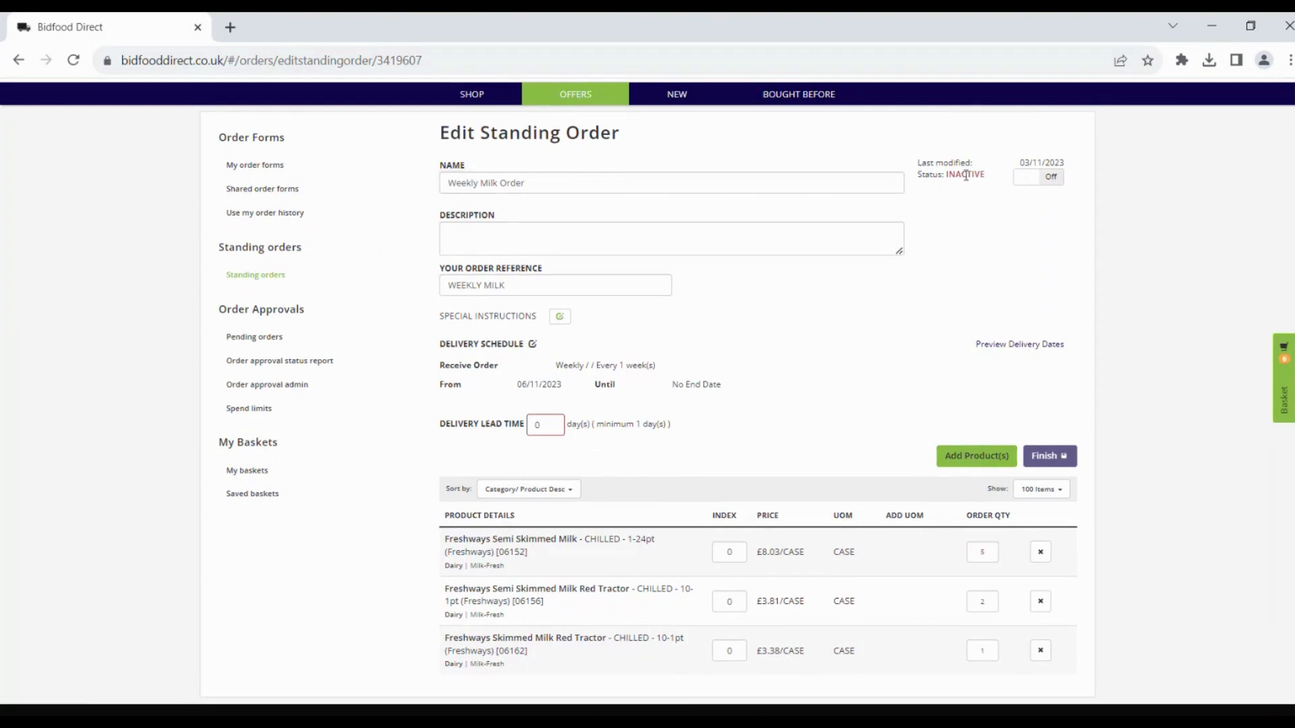
double_click(966, 175)
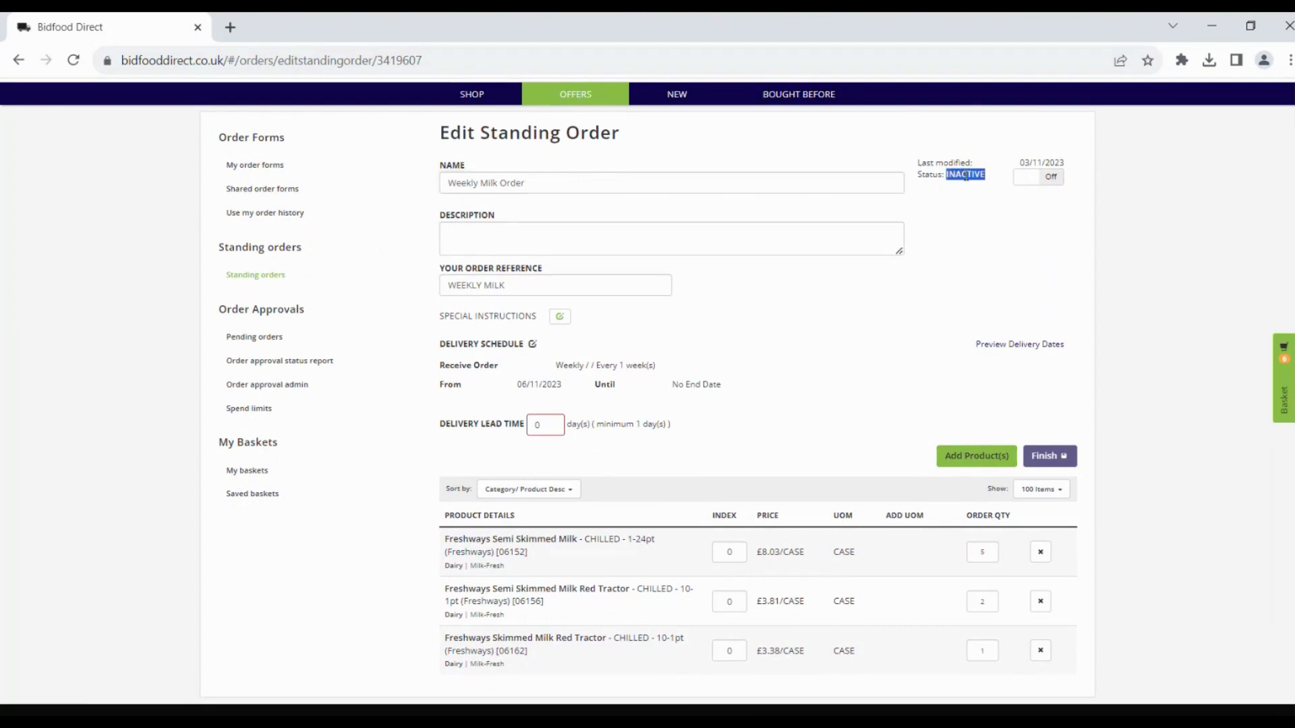
click(1039, 182)
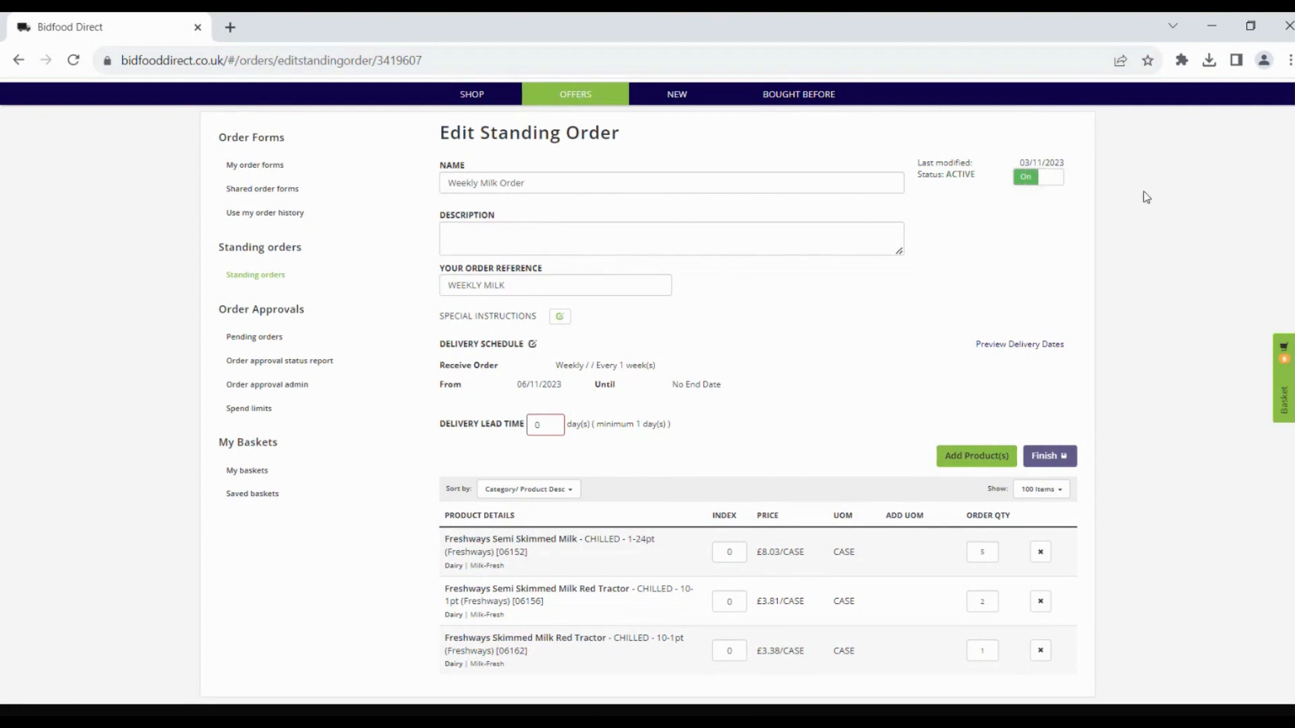
double_click(959, 174)
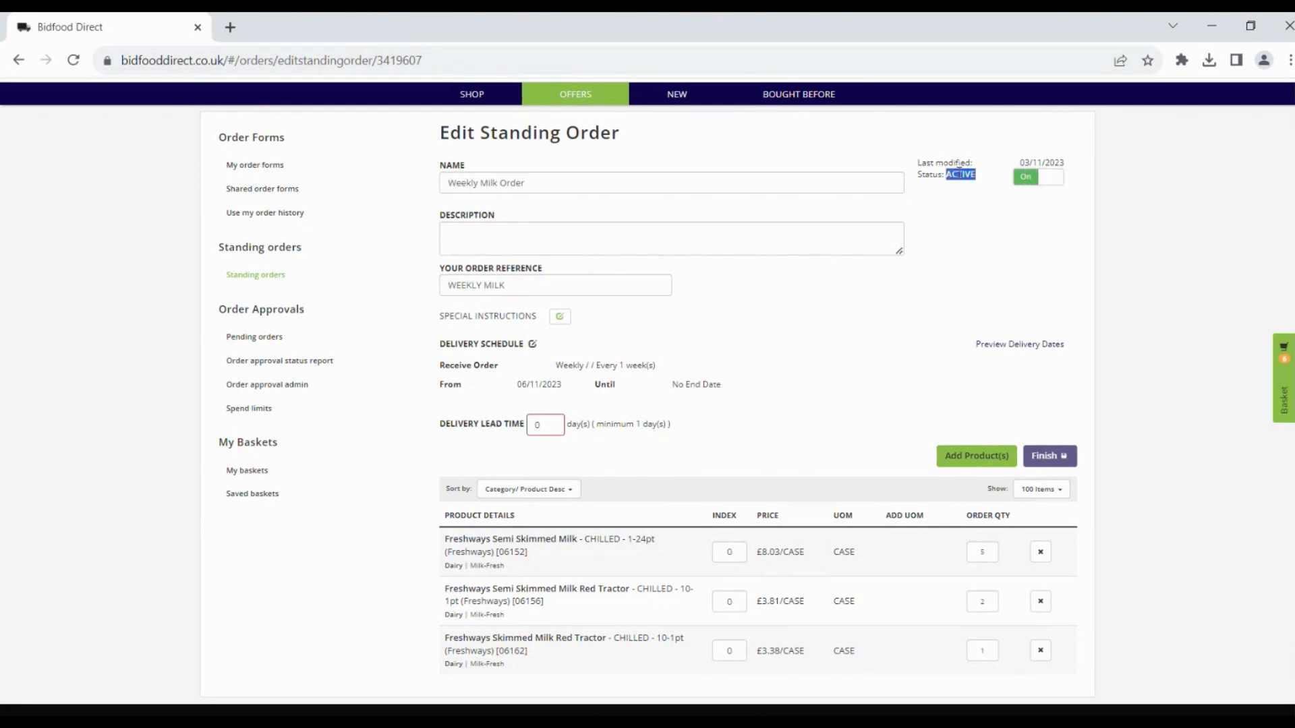
click(1162, 223)
Set the standing order's delivery lead time to 3 days, and save the order, accepting the schedule change
click(547, 424)
key(BackSpace)
text(3)
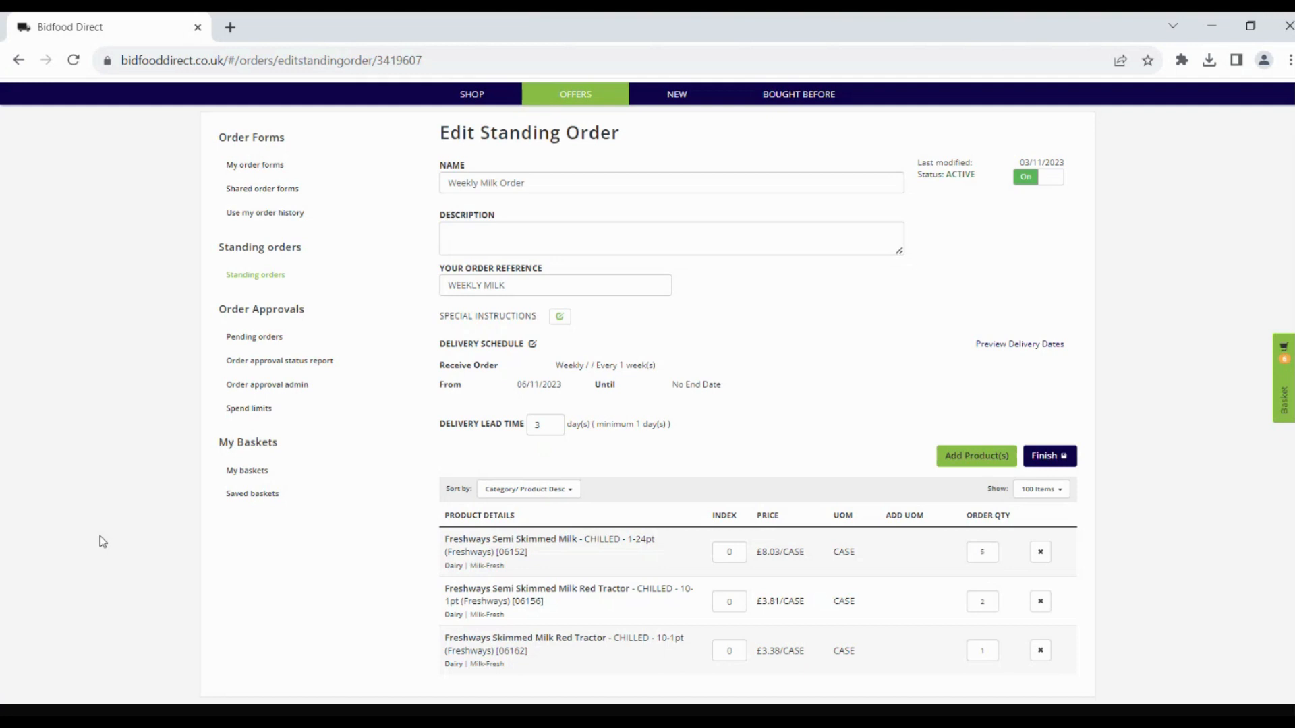
click(1044, 465)
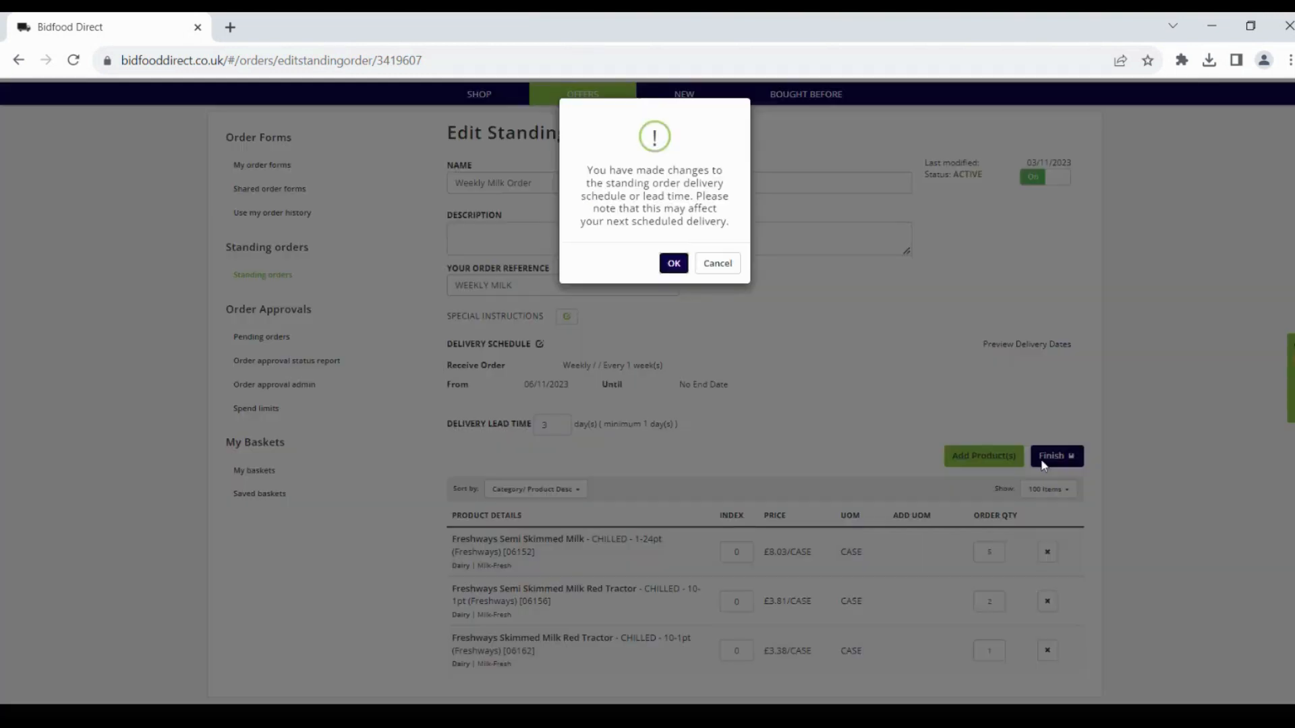
click(672, 265)
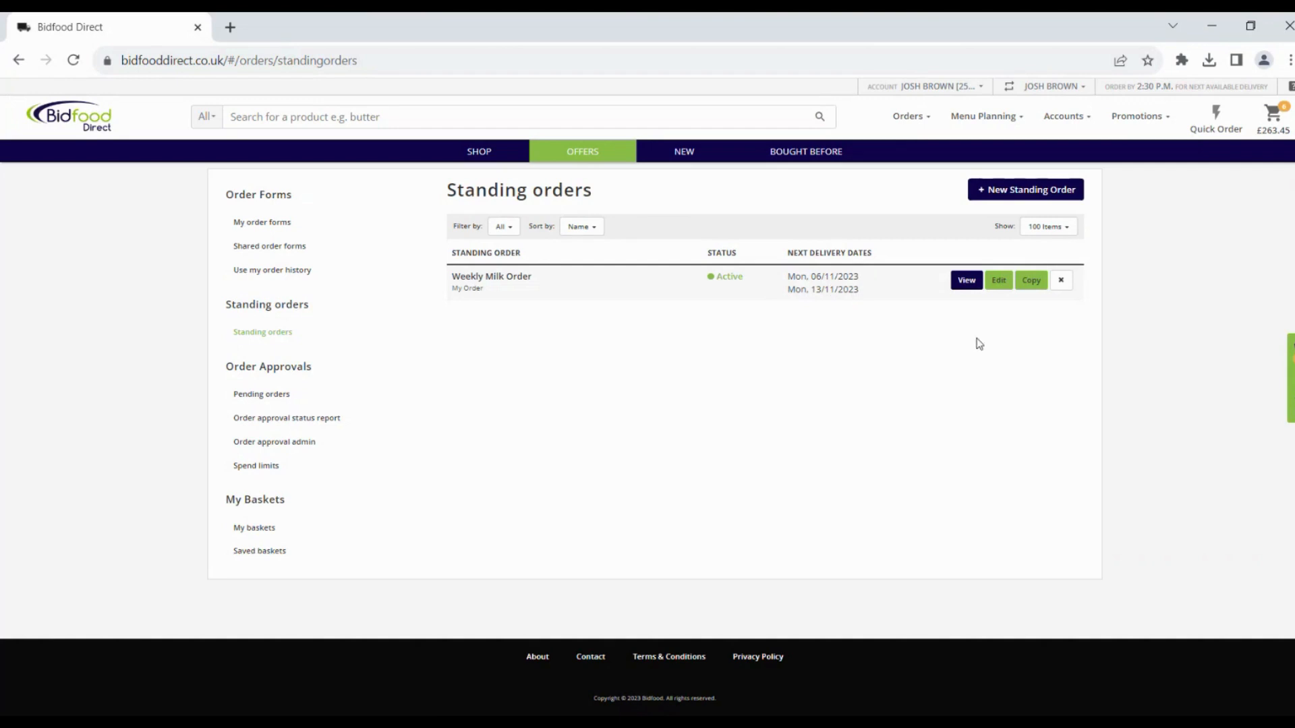
Edit the Weekly Milk Order, setting Freshways Semi Skimmed Milk 1-24pt to quantity 10 and removing Freshways Skimmed Milk Red Tractor
click(999, 288)
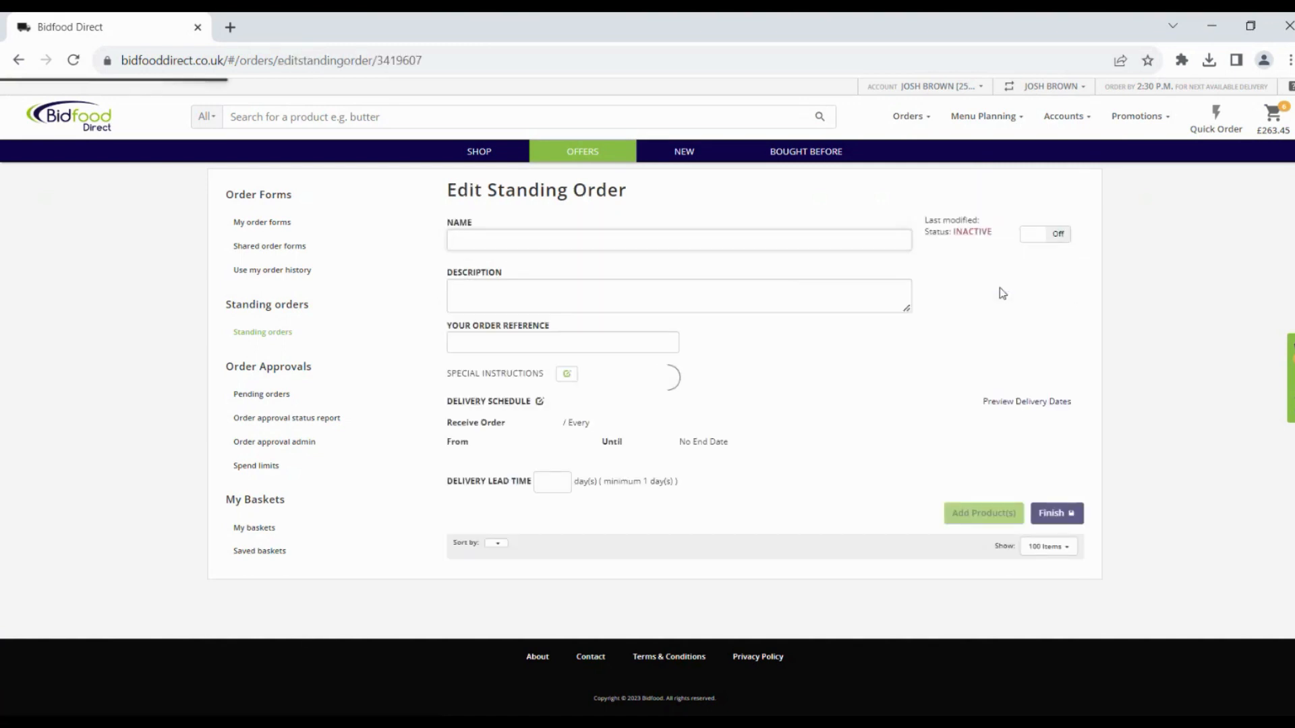
scroll(986, 490, down, 2)
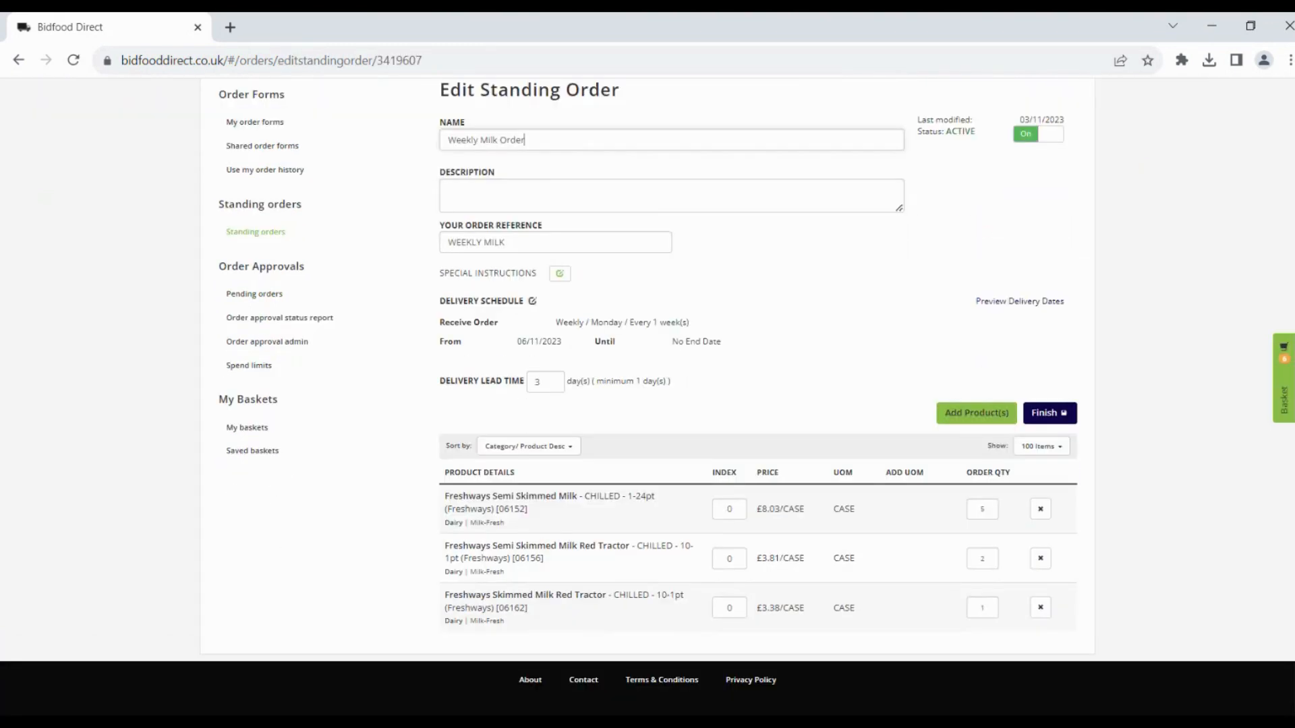
click(986, 491)
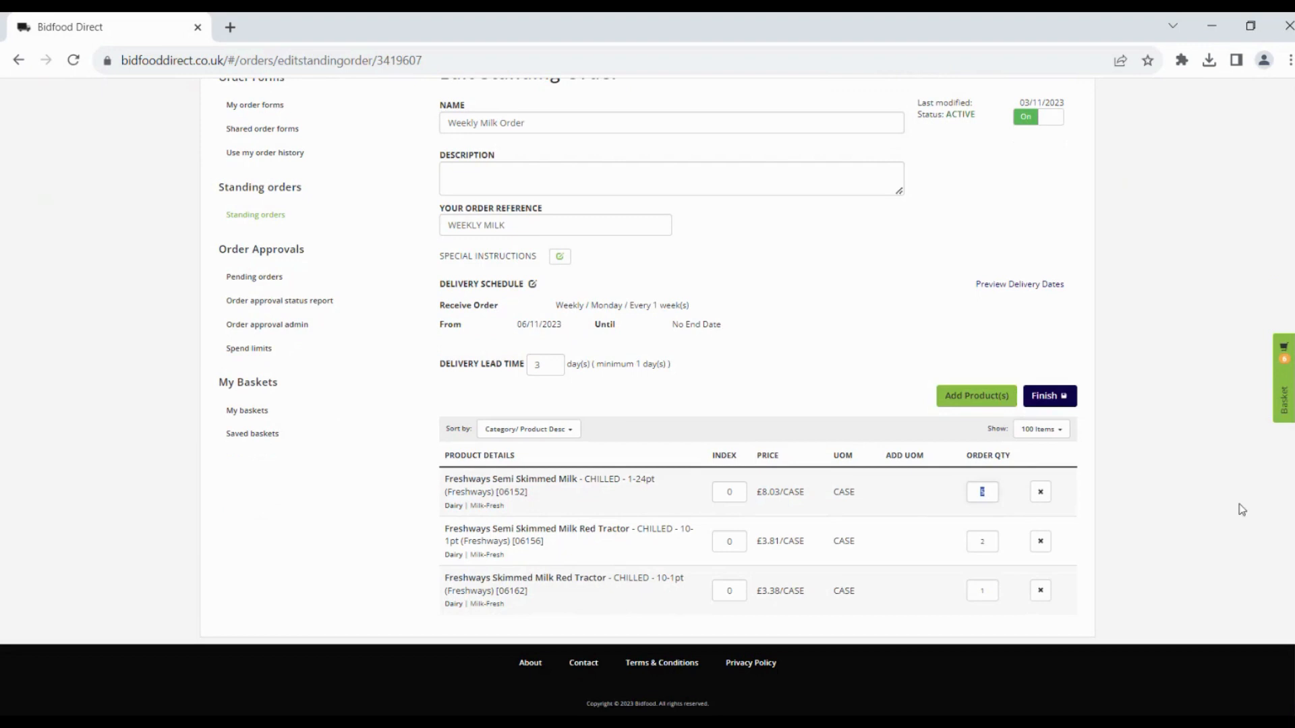
text(10)
click(1047, 596)
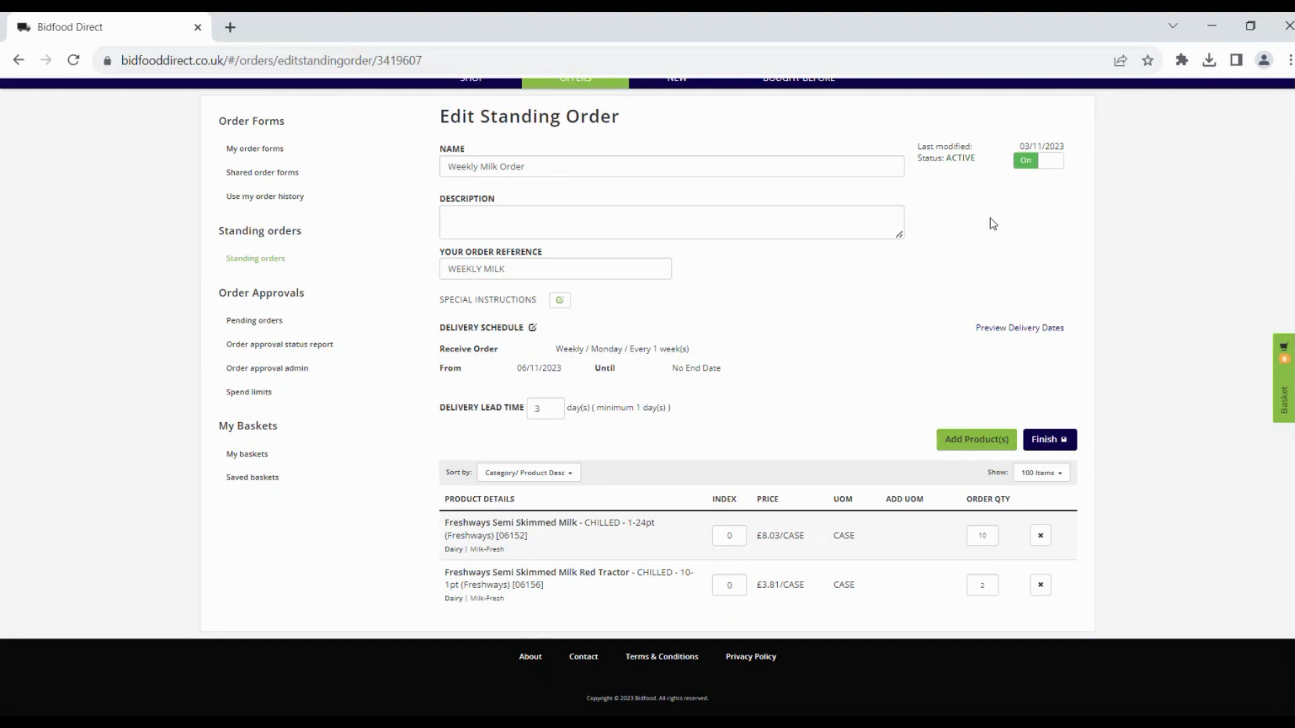
Switch the Weekly Milk Order to inactive and save it, confirming the inactive status
click(1037, 171)
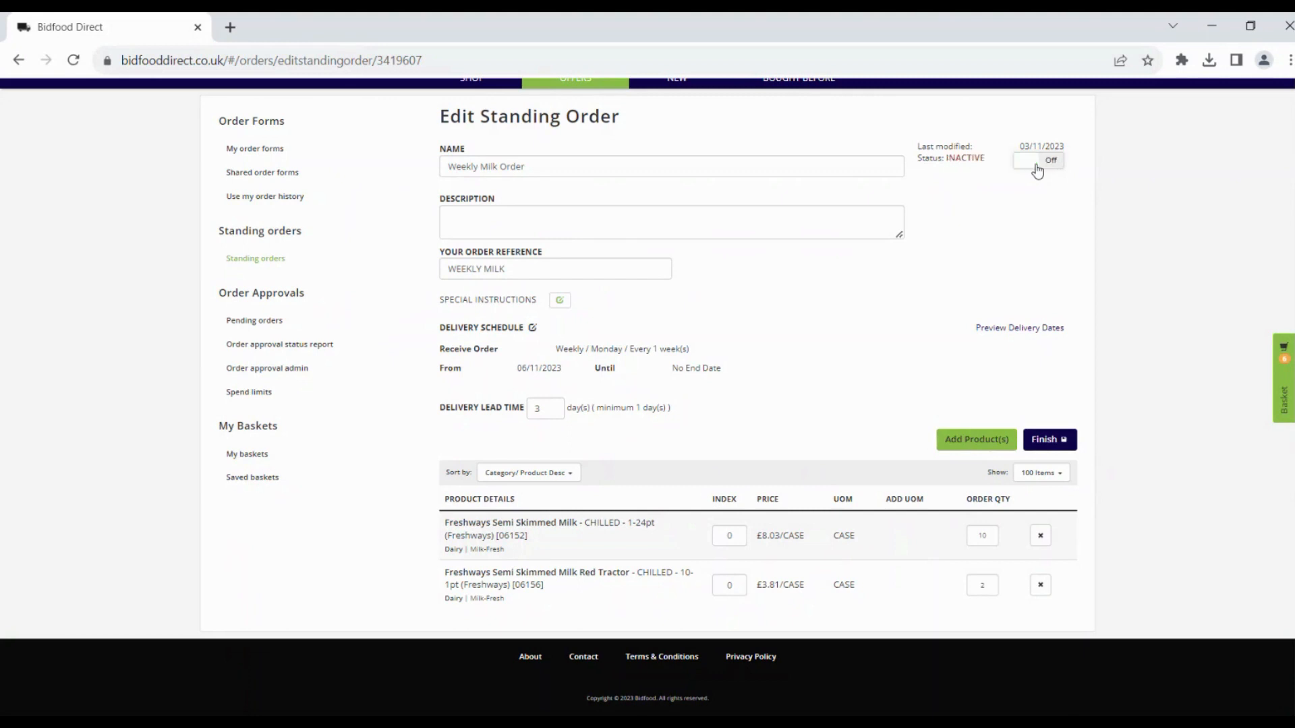
click(1058, 446)
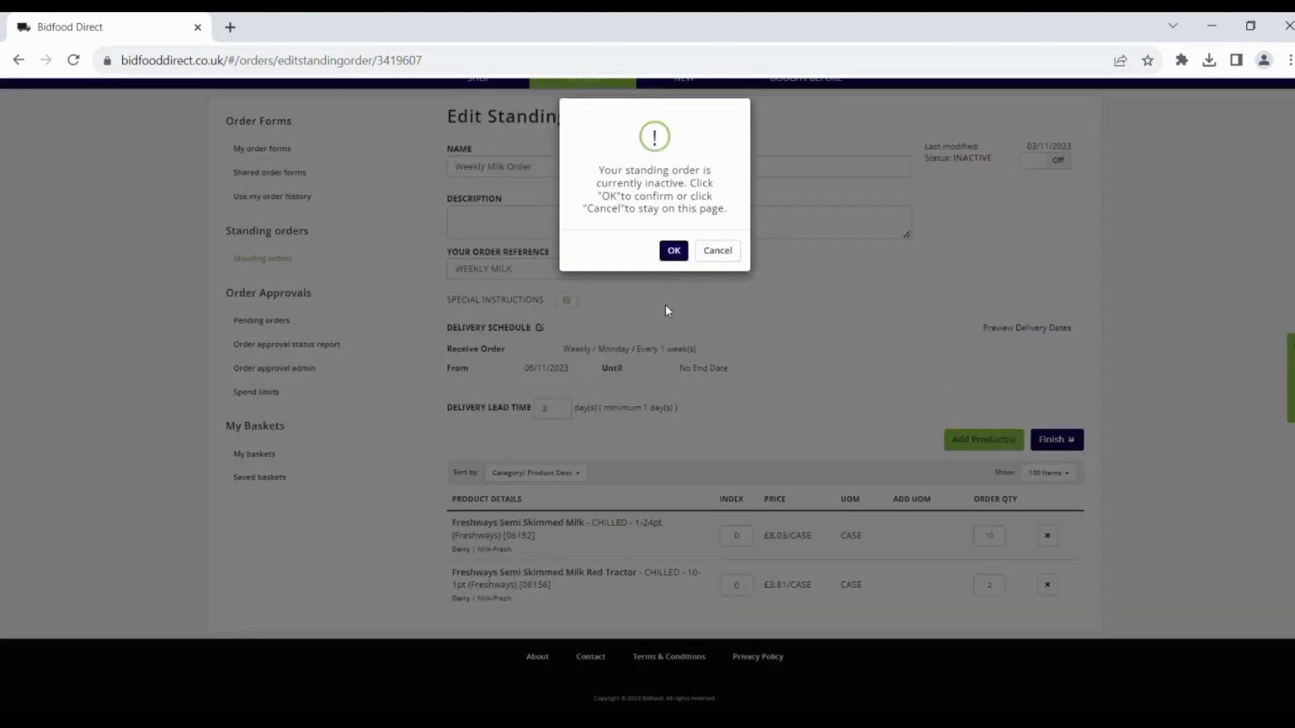
click(675, 252)
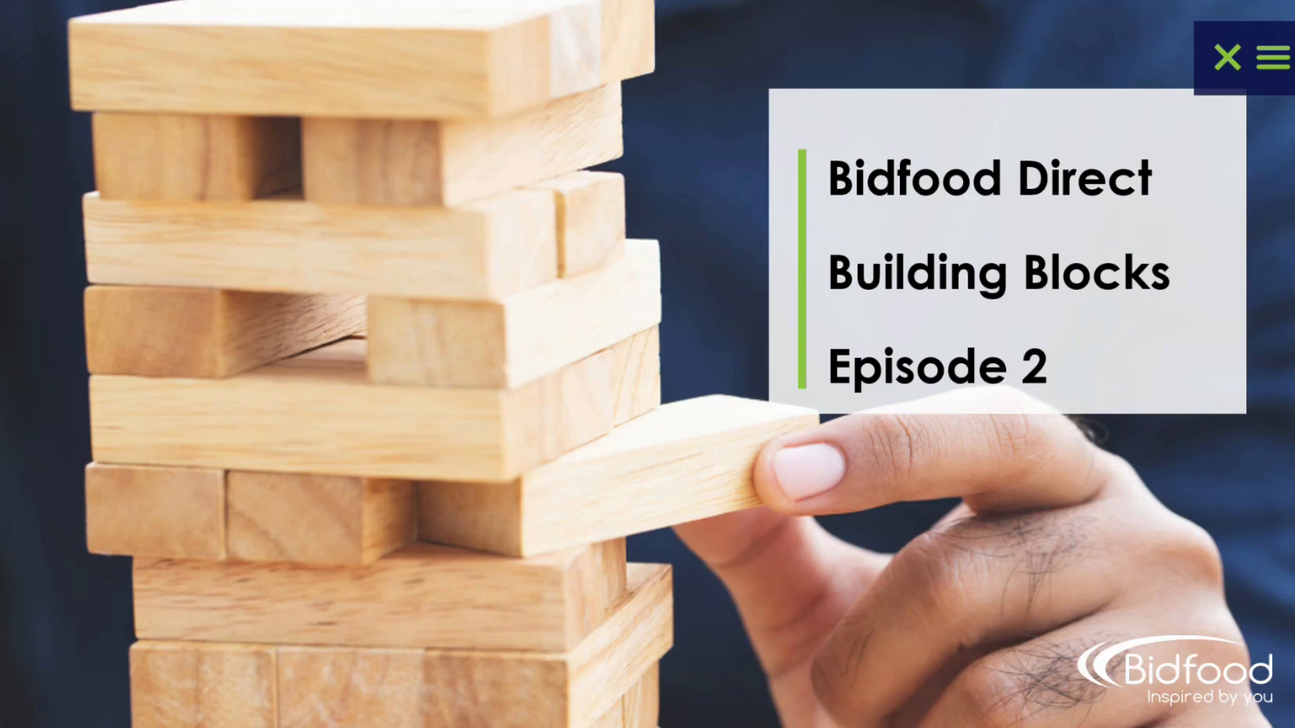
key(Right)
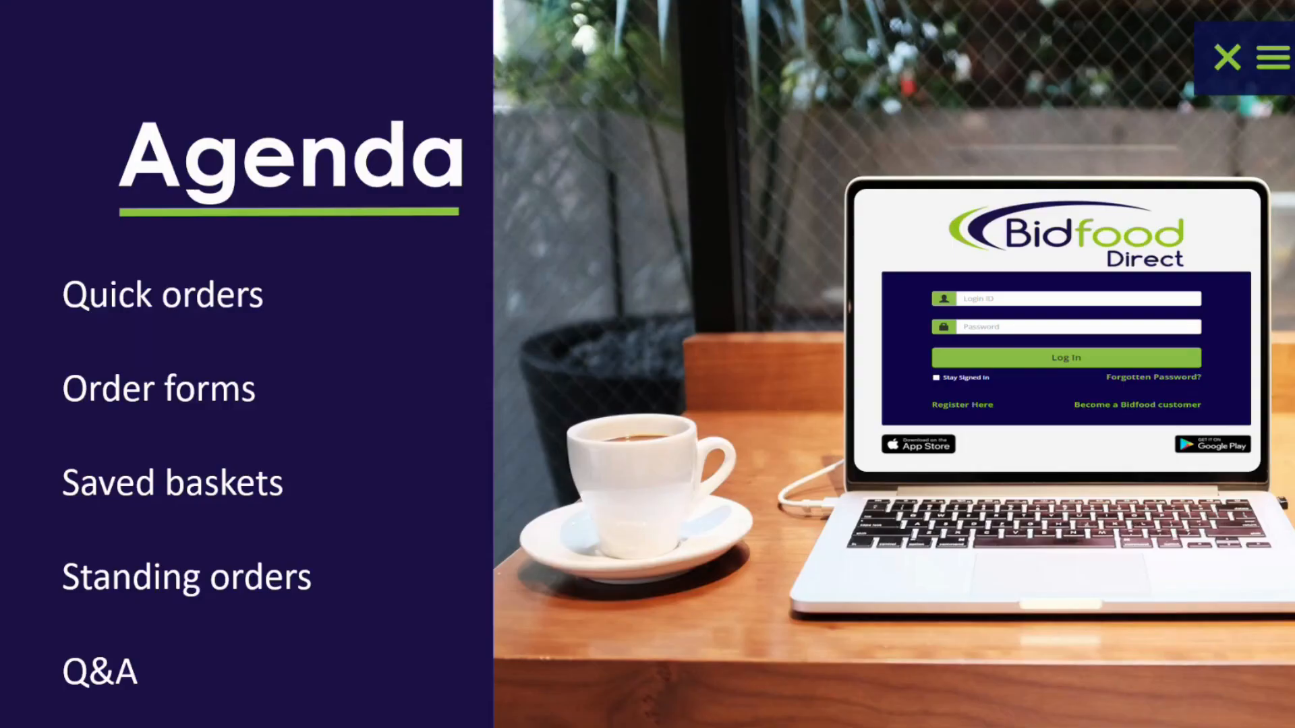